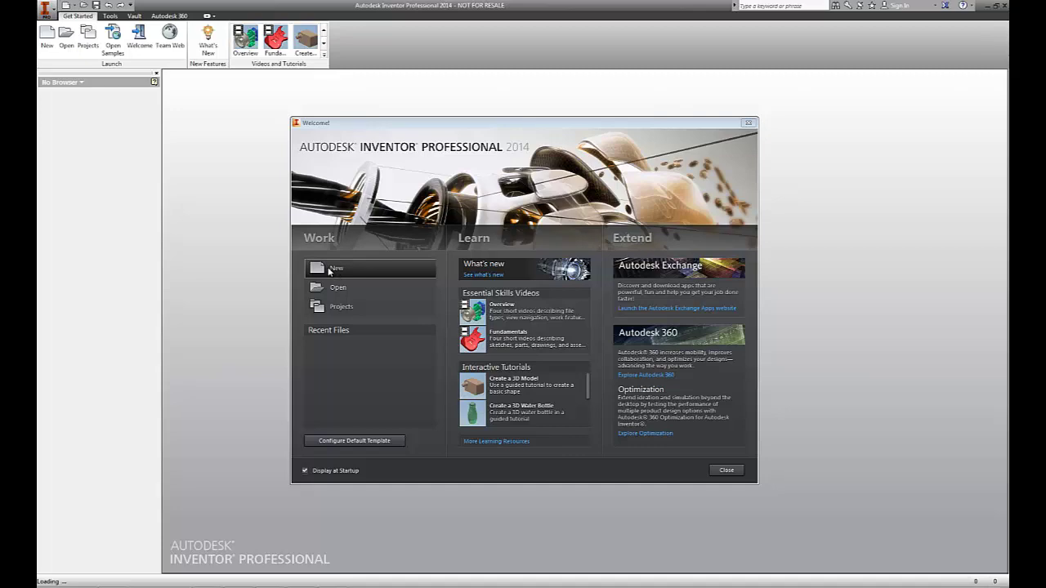
Step: Dismiss the welcome window and create a new part from the English Standard (in).ipt template
key(Escape)
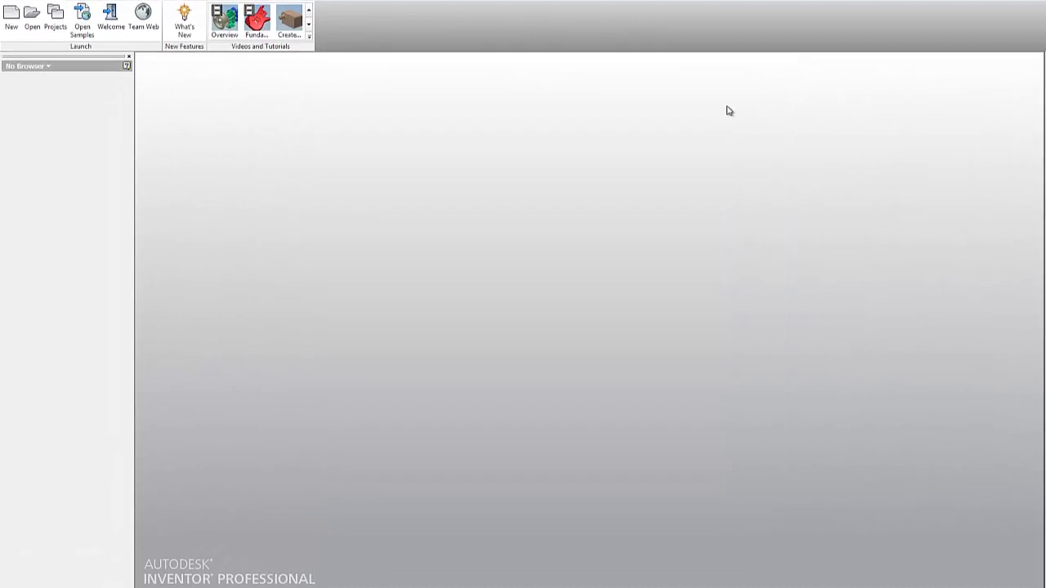
click(11, 25)
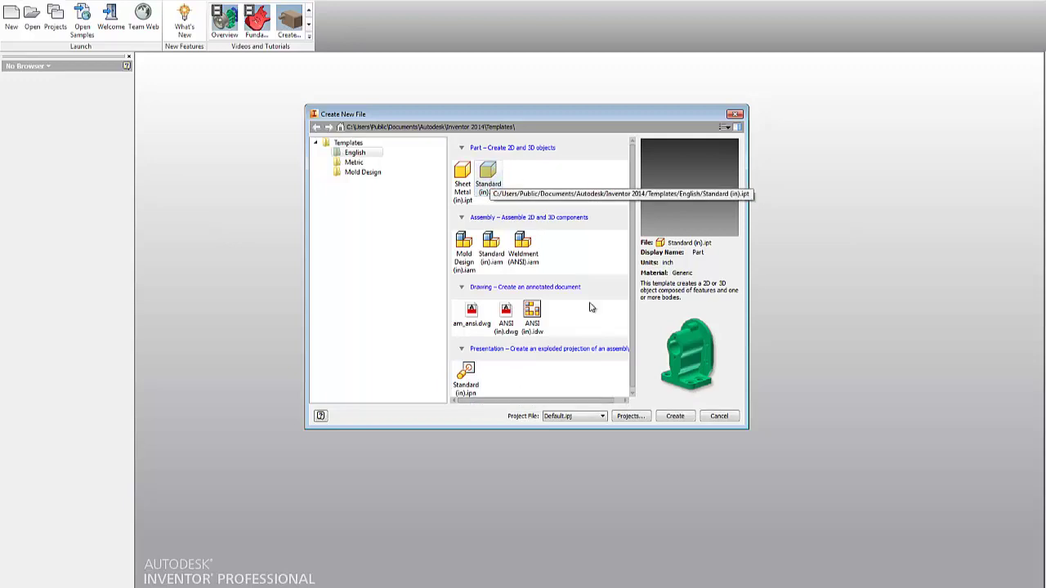
click(489, 181)
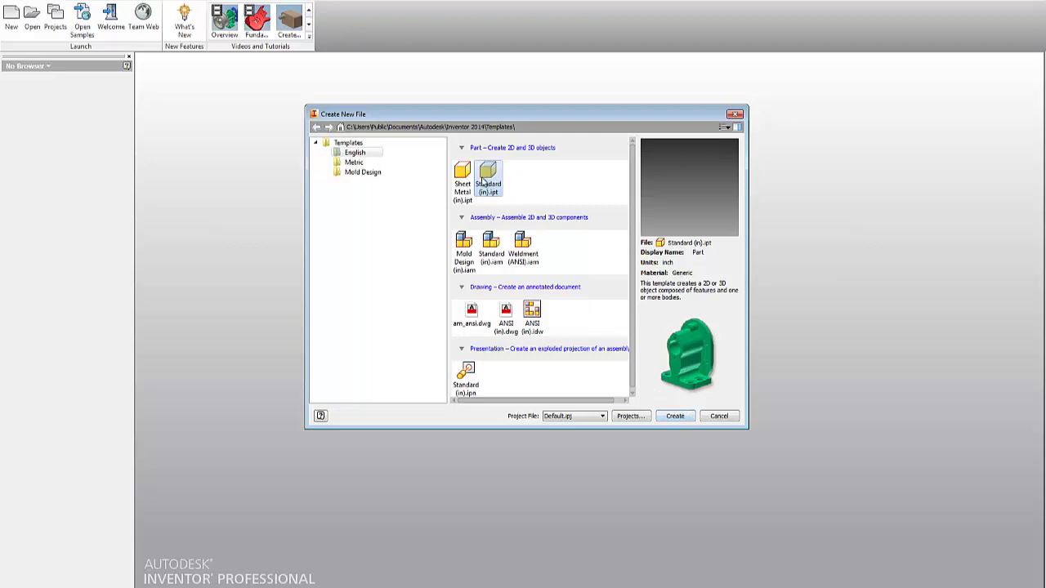
click(675, 418)
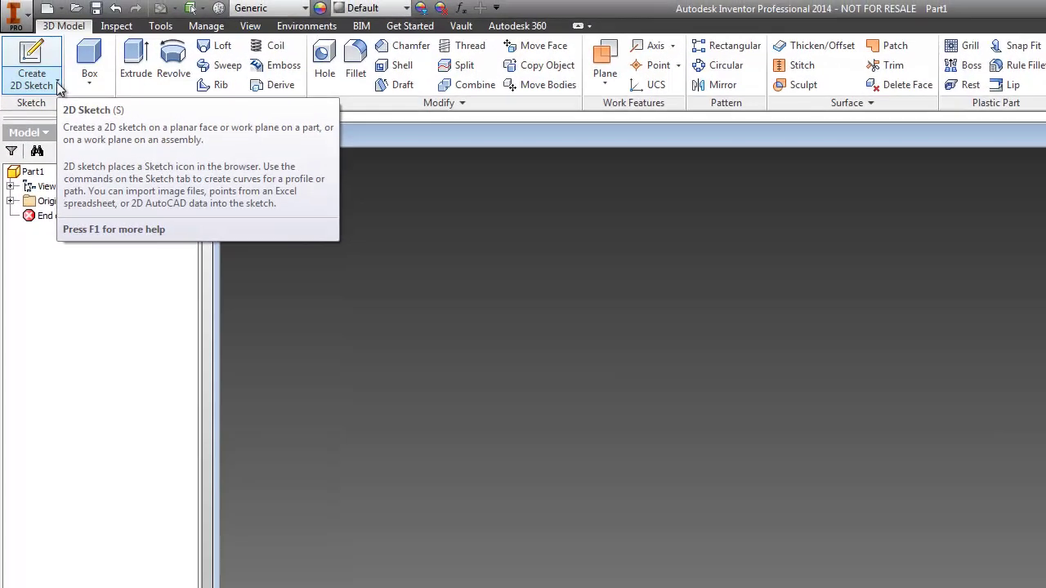
Step: Create a 2D sketch on the vertical YZ origin plane and rotate the view so the Y axis points up
click(39, 37)
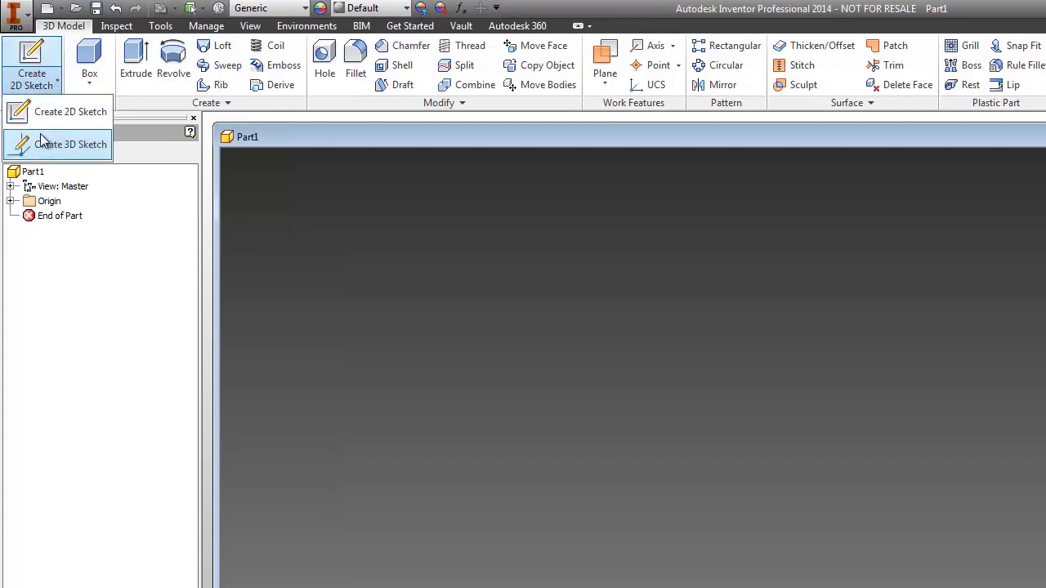
click(41, 78)
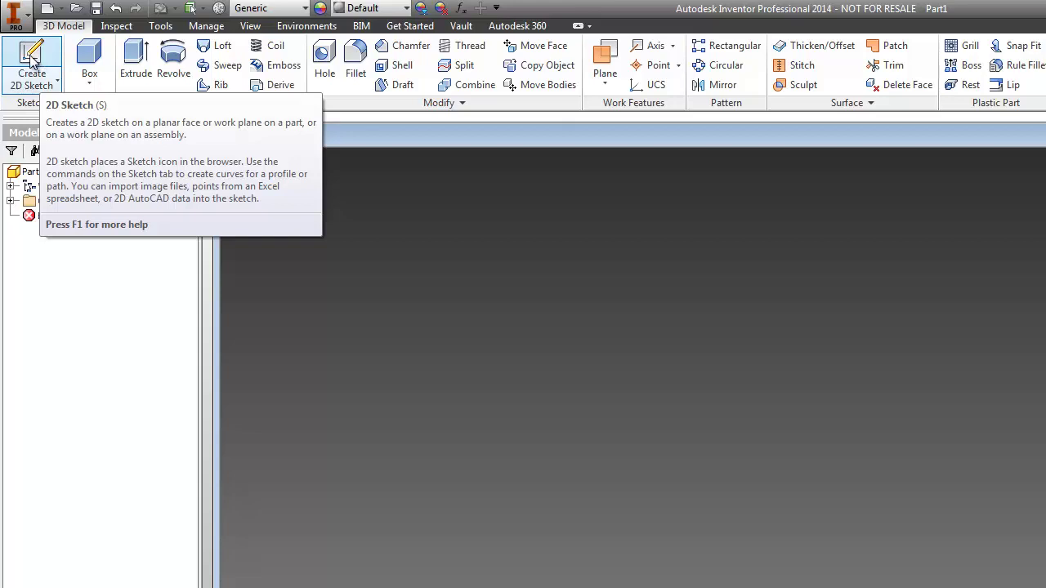
click(31, 57)
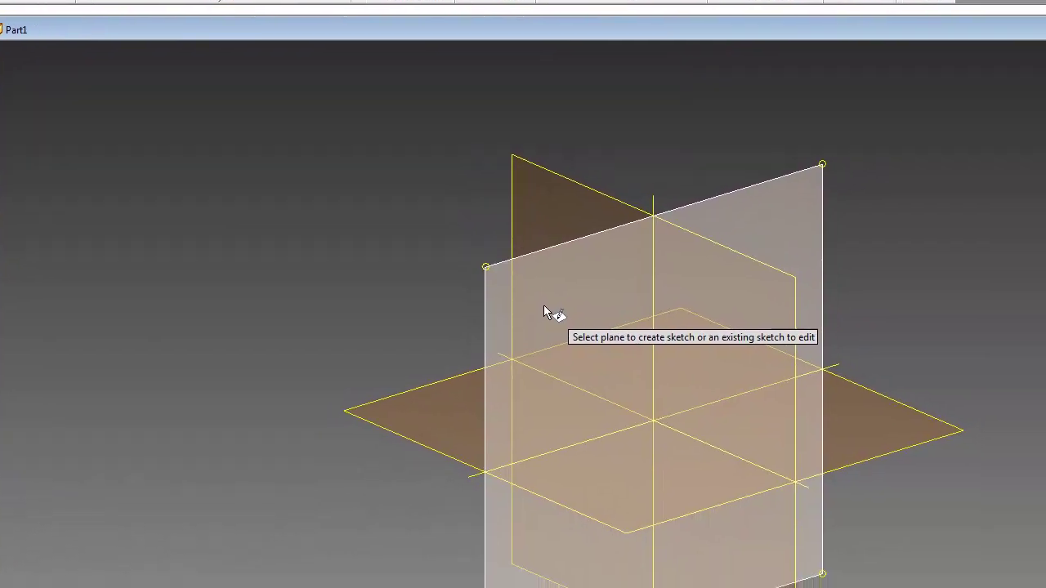
mouse_move(672, 368)
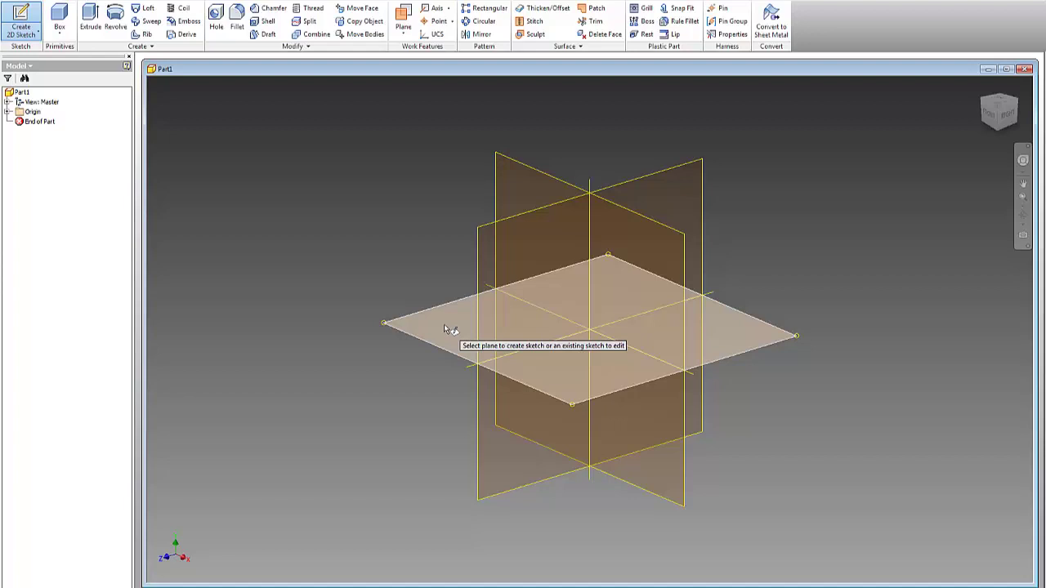
click(554, 245)
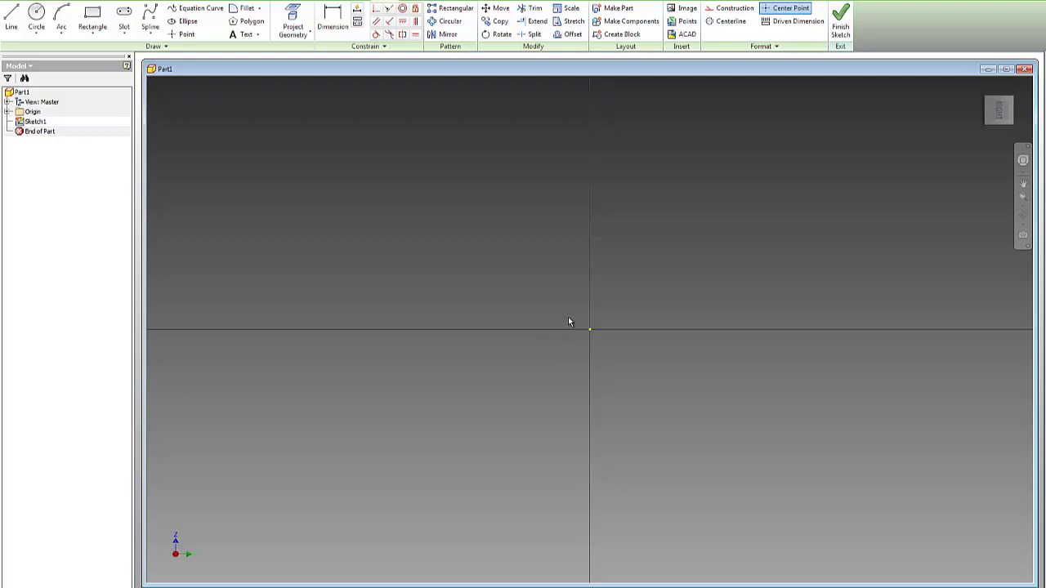
mouse_move(970, 150)
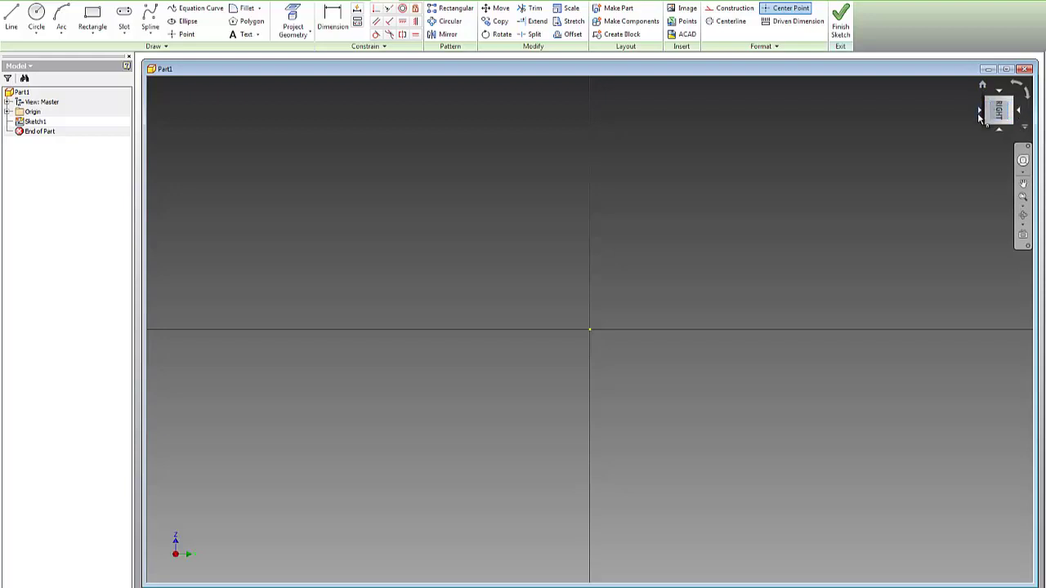
click(1017, 88)
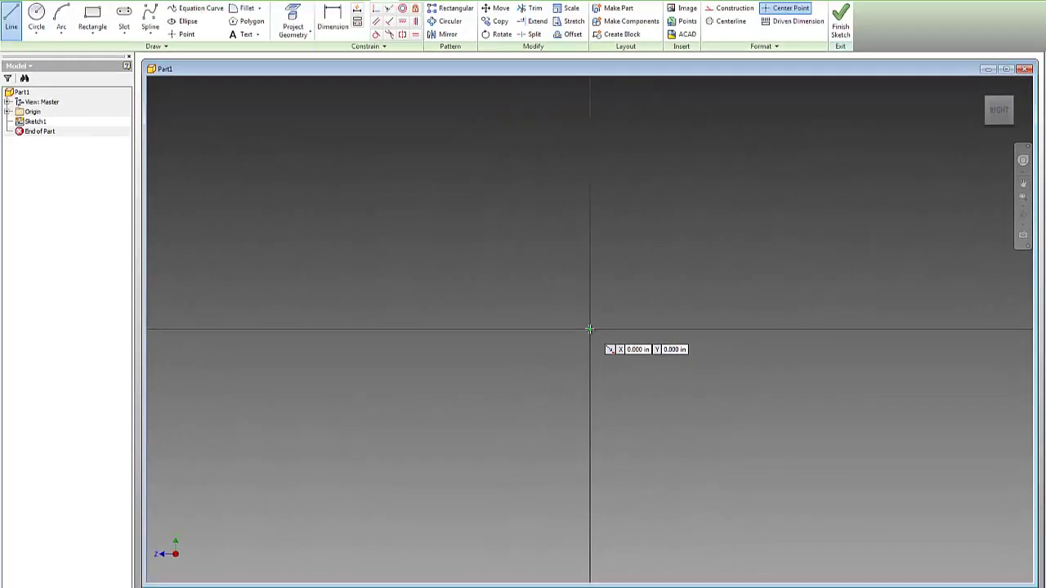
Step: Sketch a closed eight-sided Z-shaped line profile from the origin, with a base about 6.6 in long and an inner vertical about 5 in high
click(589, 329)
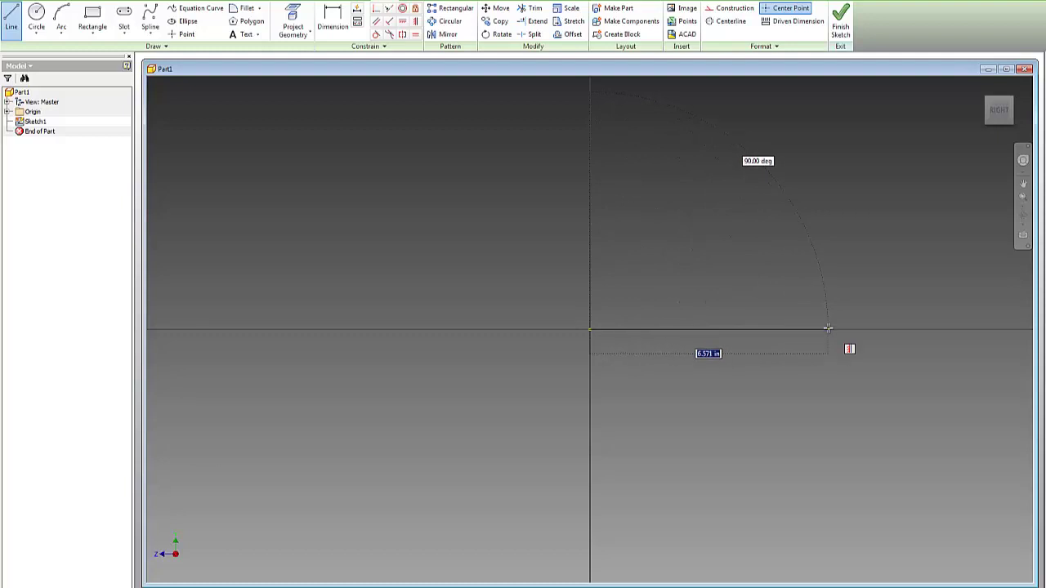
click(828, 328)
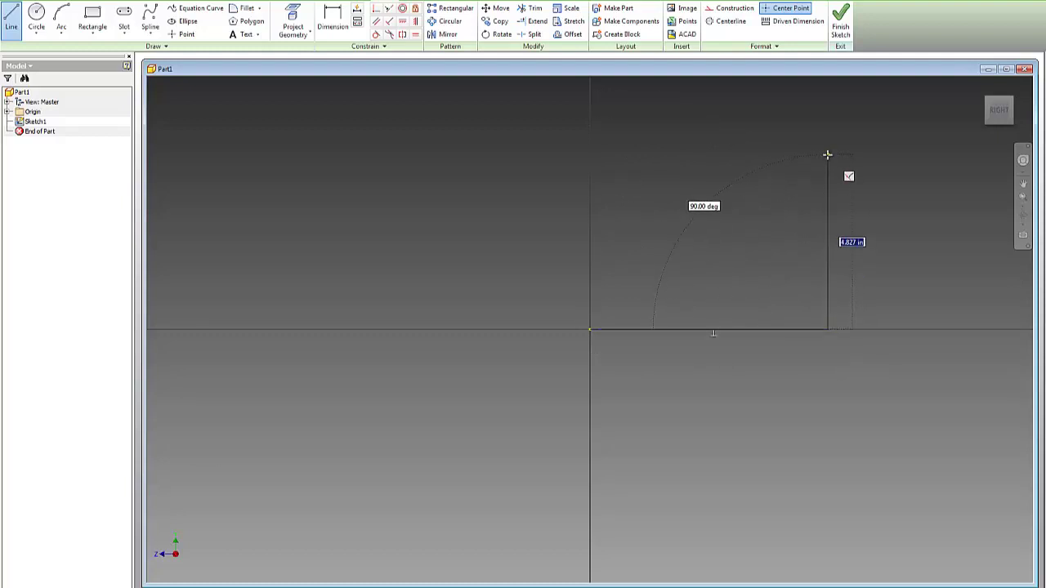
scroll(827, 156, up, 3)
scroll(828, 158, down, 5)
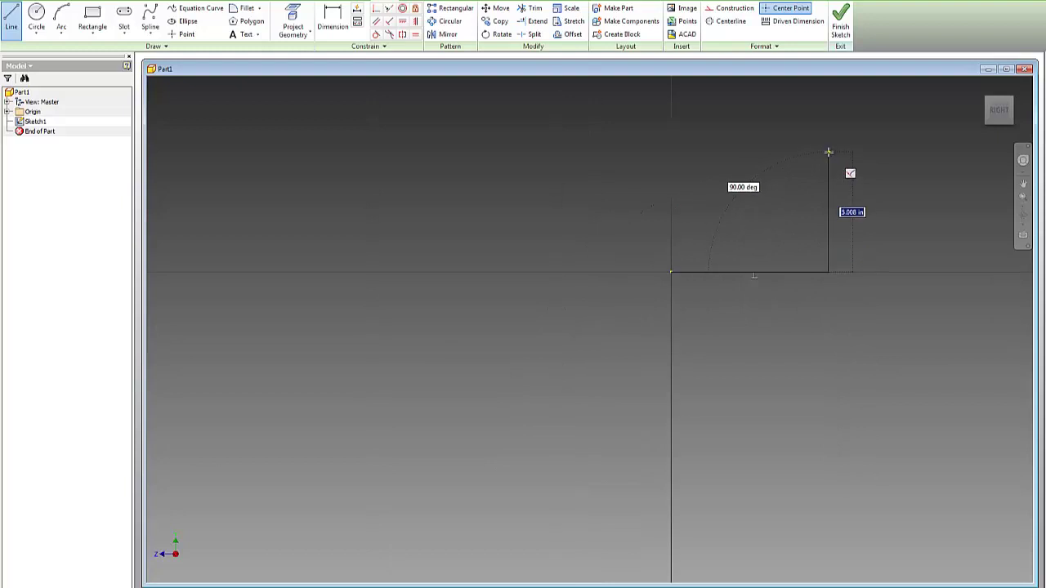
click(828, 150)
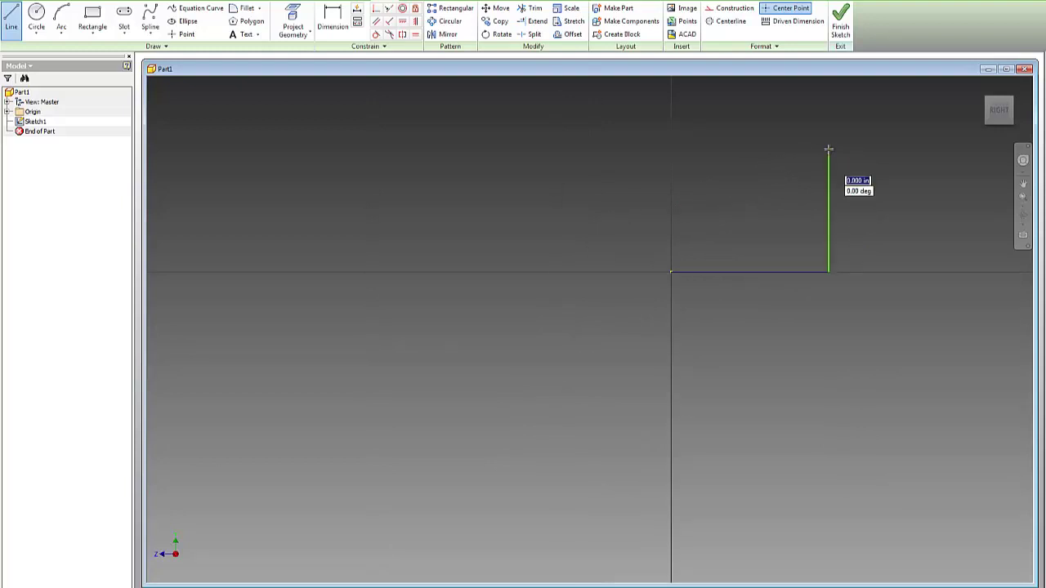
click(930, 137)
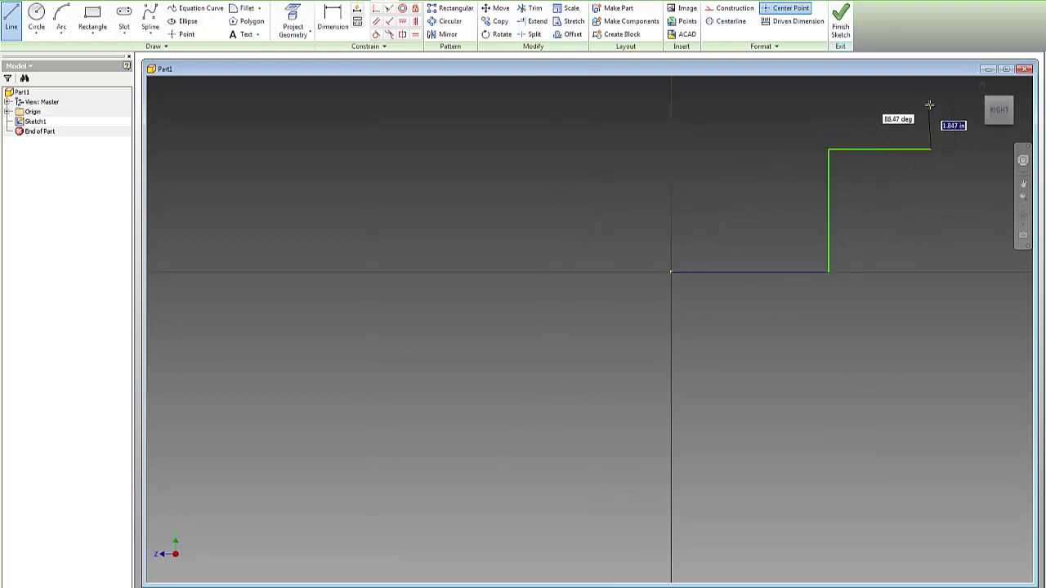
click(916, 106)
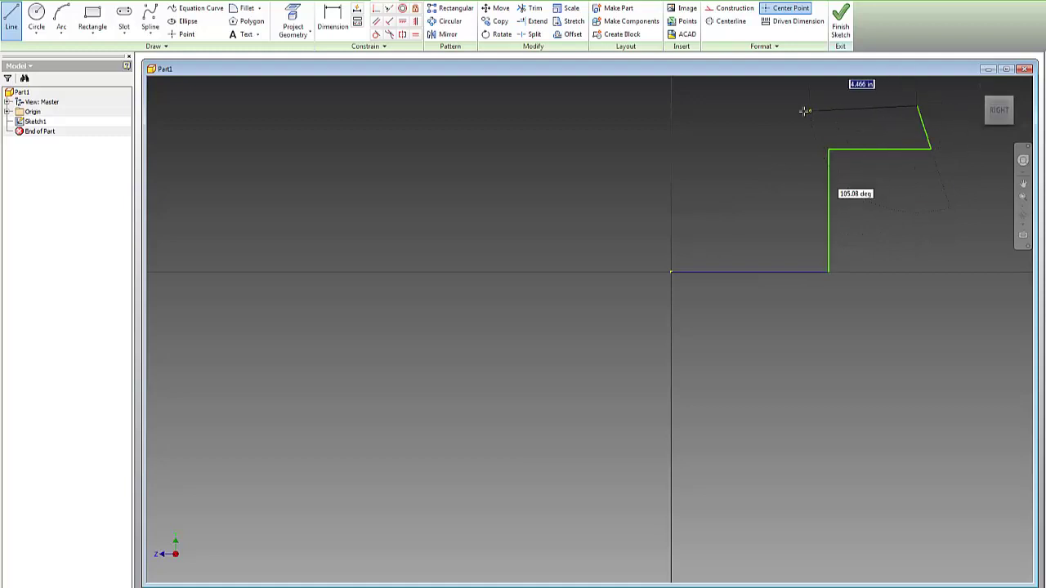
click(754, 115)
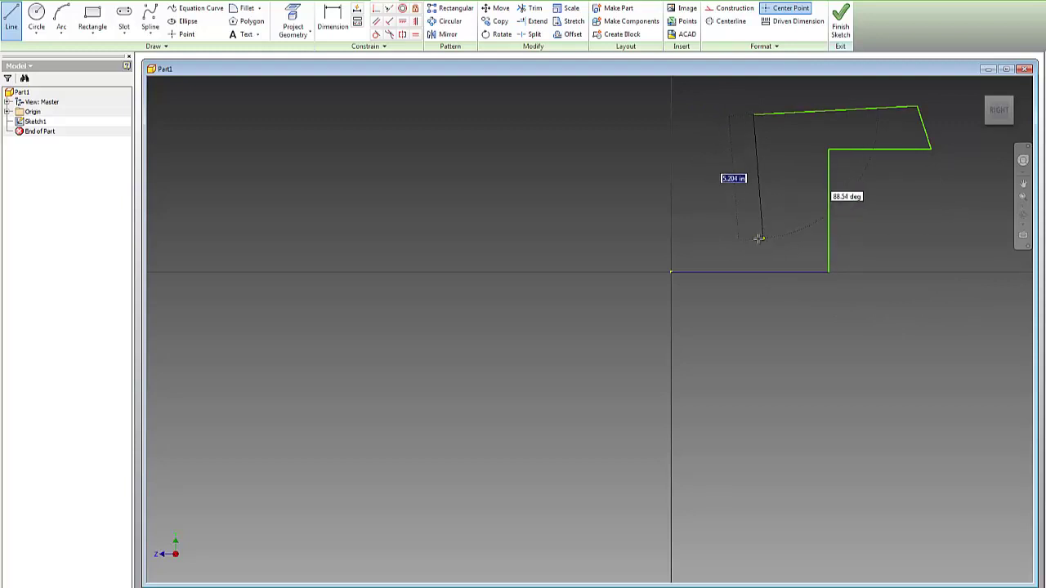
click(756, 238)
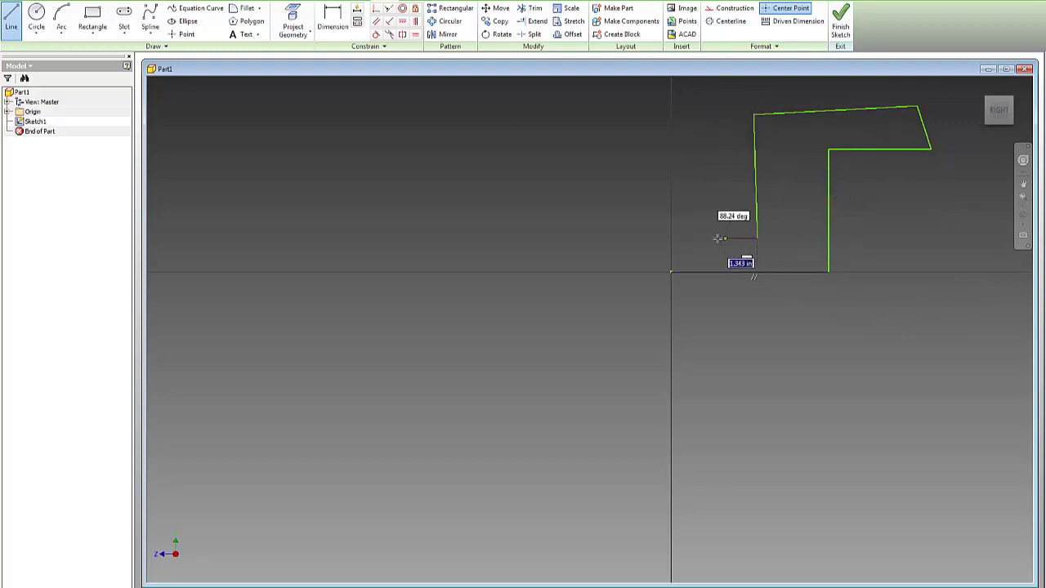
click(670, 239)
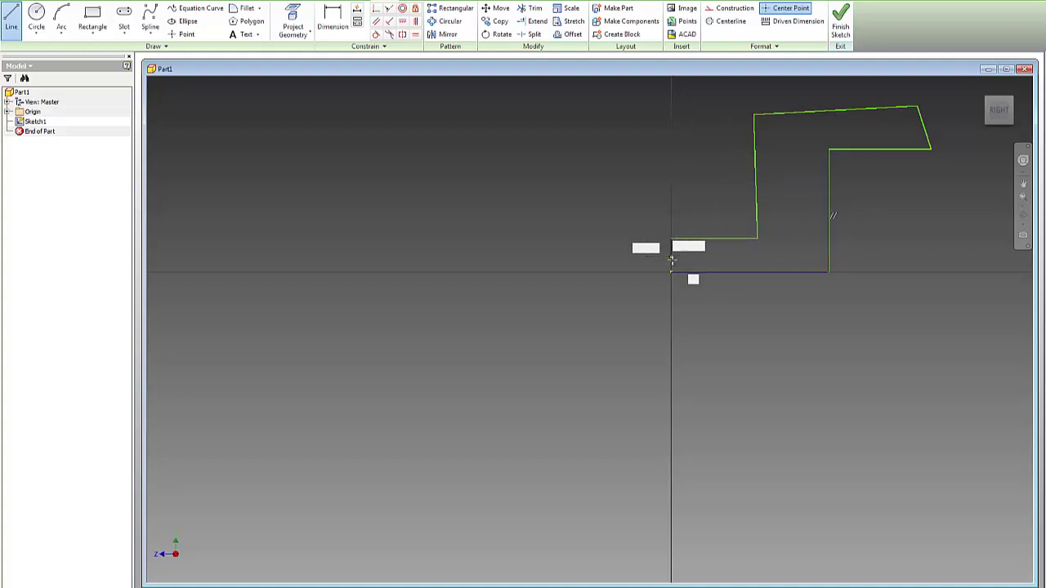
click(670, 272)
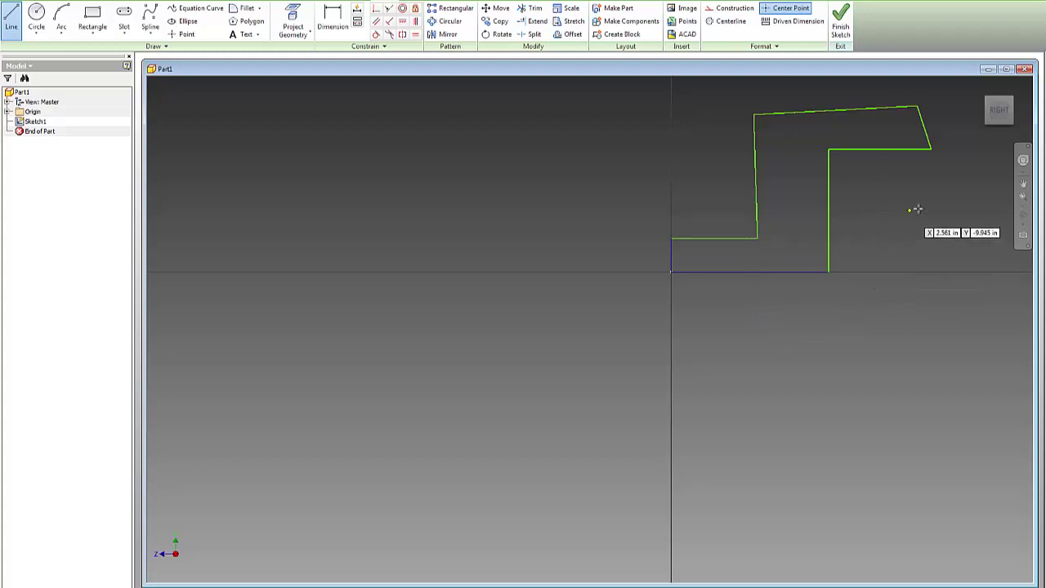
Step: Constrain the profile's tall left side perpendicular to its horizontal base line
click(1022, 187)
drag(859, 221, 637, 338)
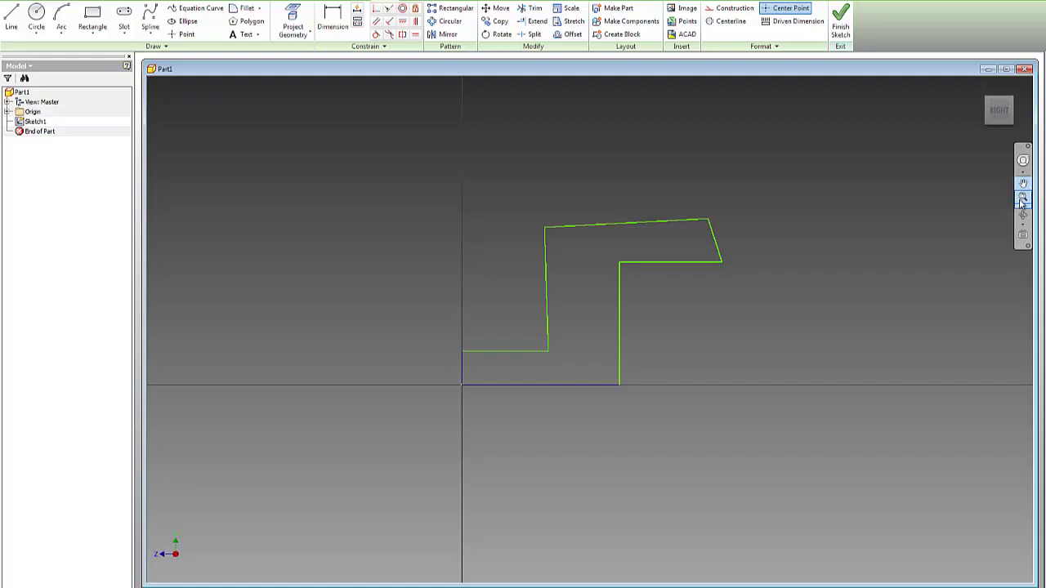
scroll(688, 319, up, 1)
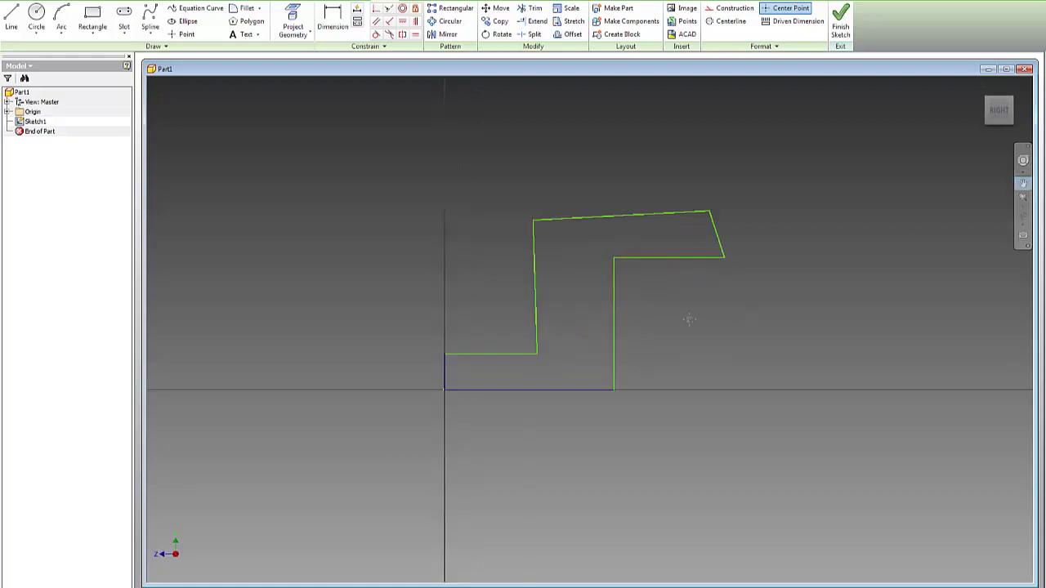
scroll(689, 319, up, 2)
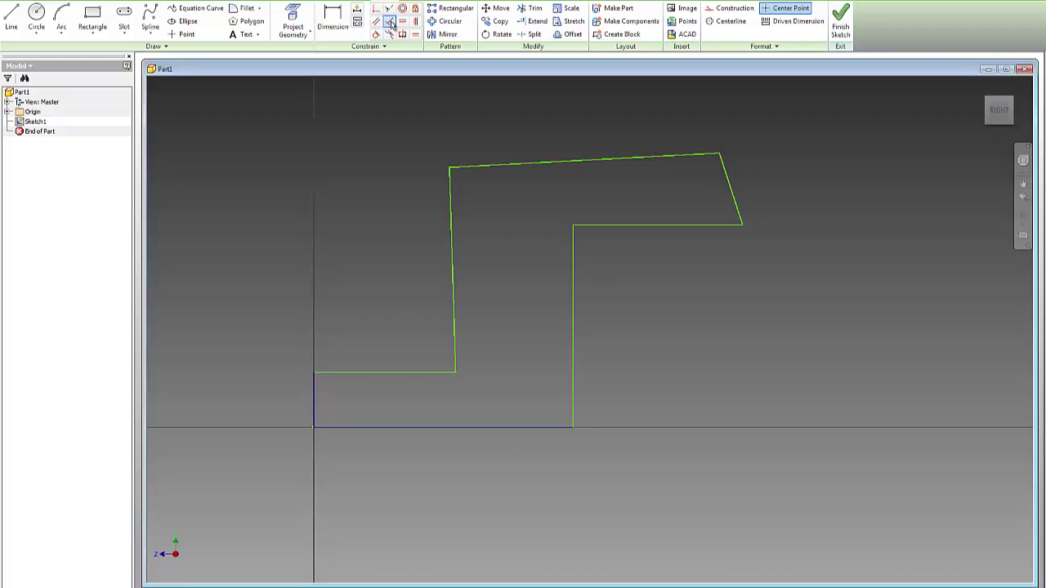
click(390, 22)
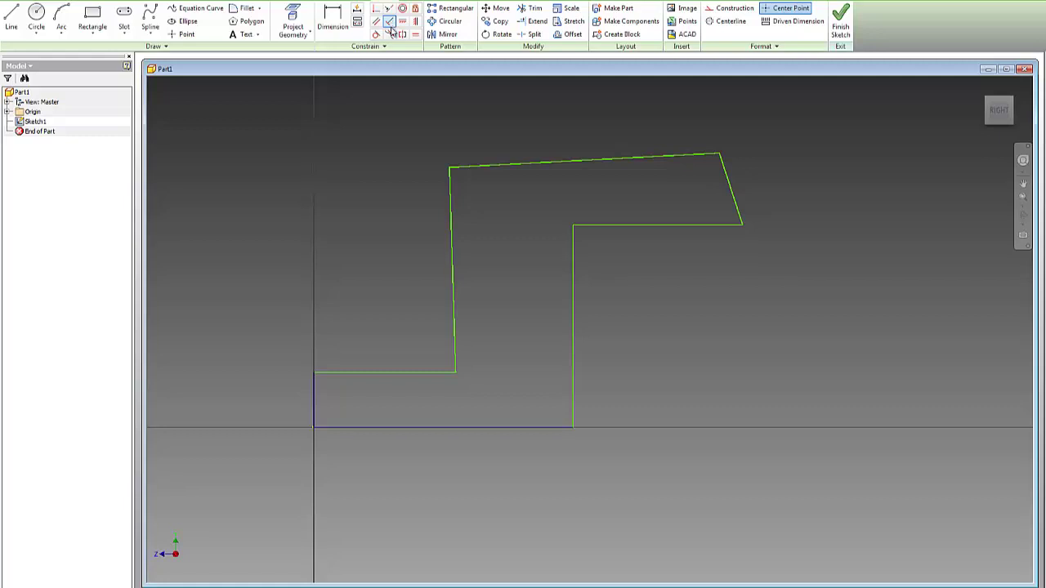
click(445, 428)
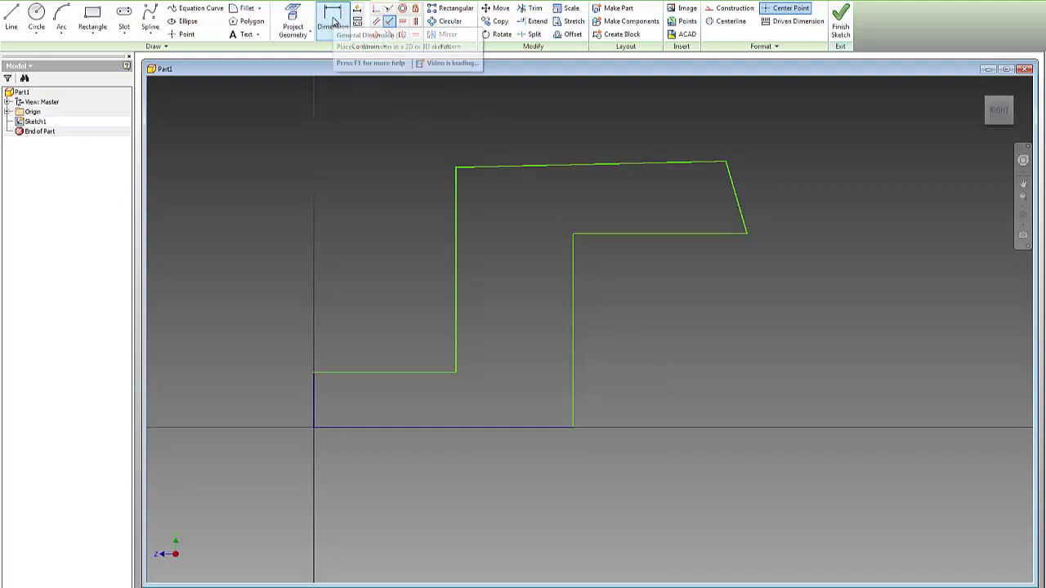
Step: Dimension the short vertical edge at the origin and set it to 0.50 in
click(334, 23)
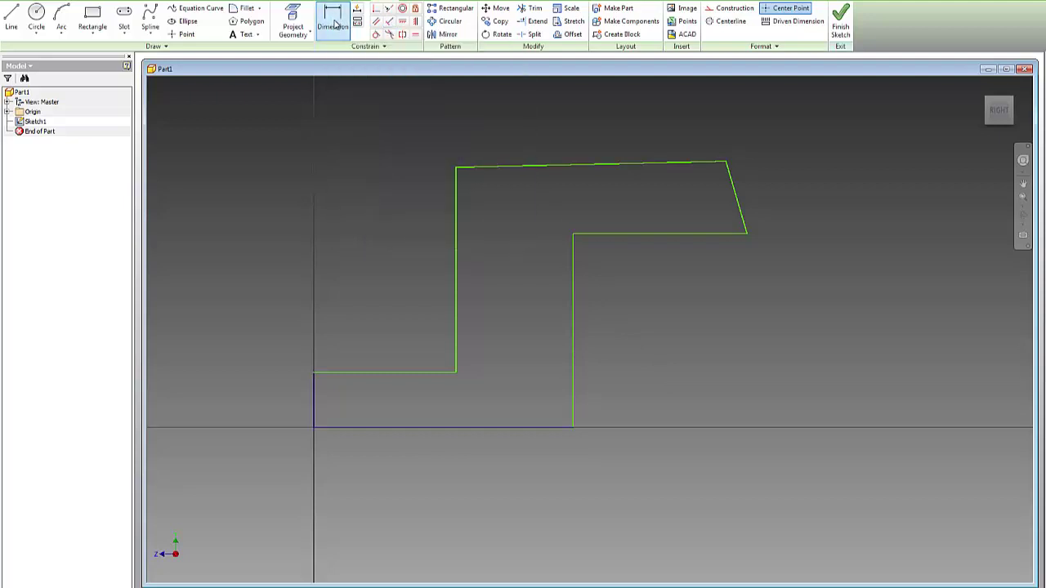
click(313, 400)
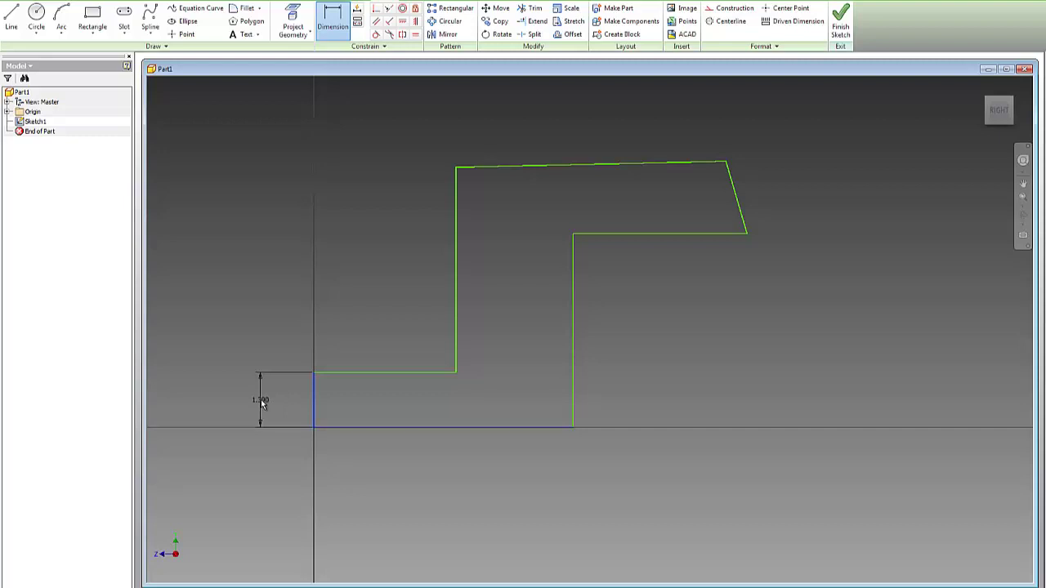
click(262, 402)
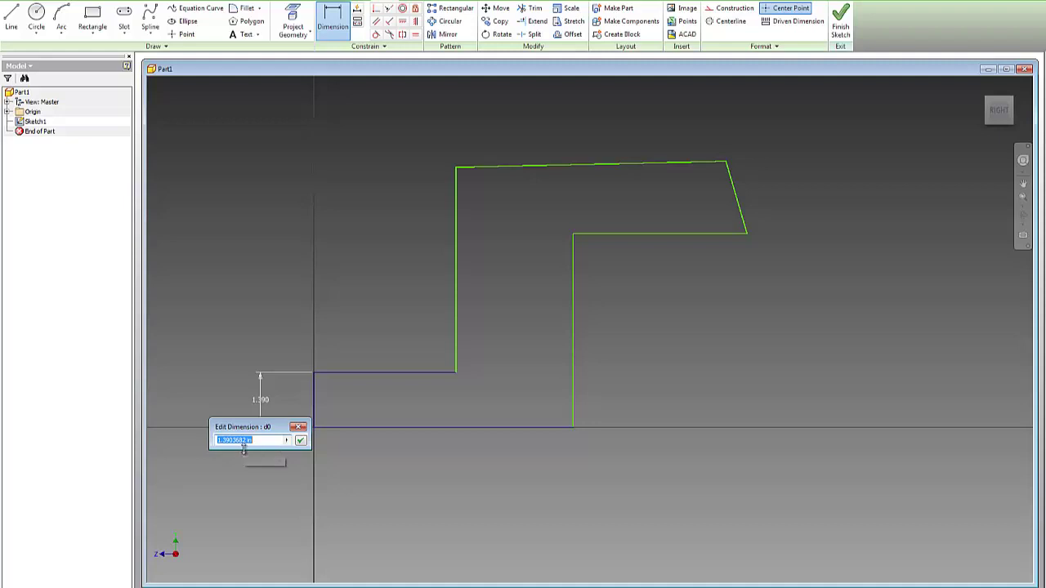
text(.50)
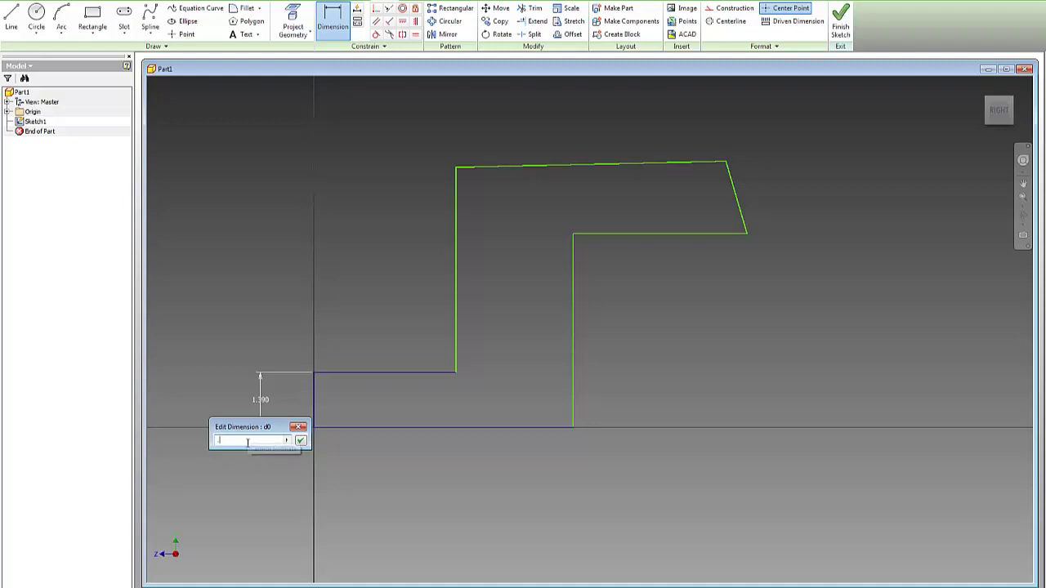
key(Return)
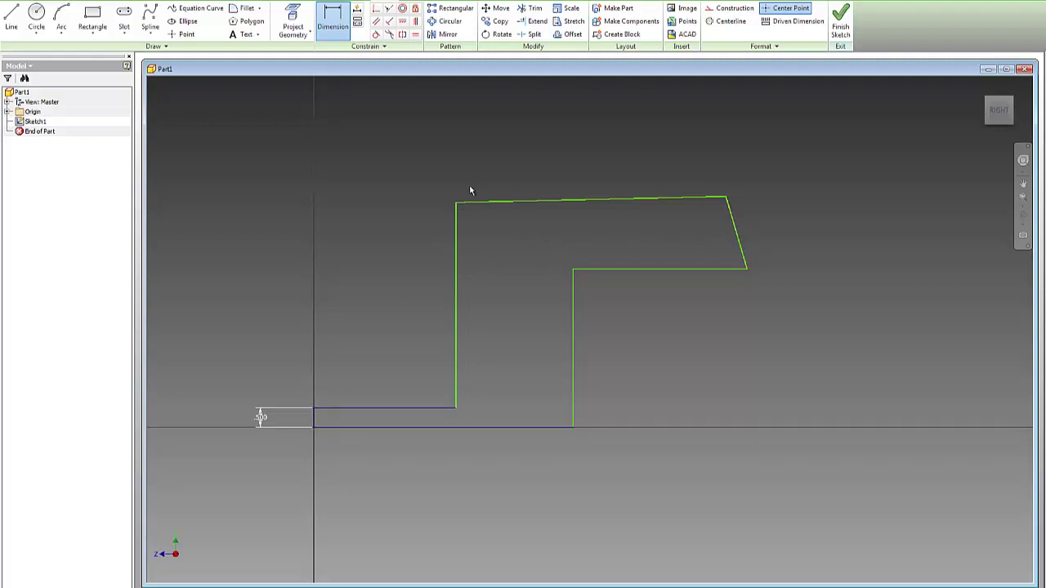
Step: Constrain the slanted end line of the upper arm parallel to the profile's tall left side
click(375, 23)
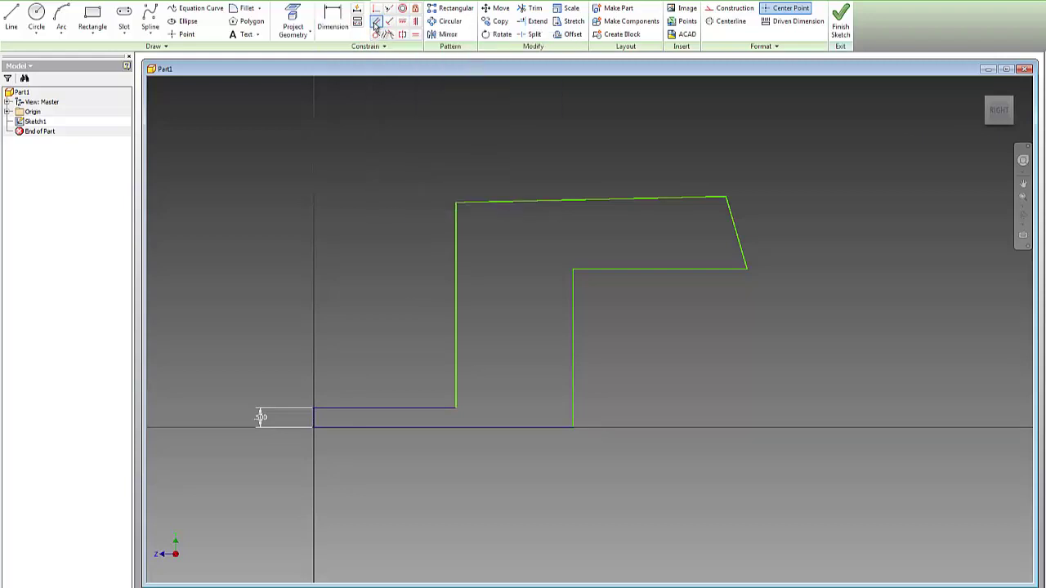
click(455, 264)
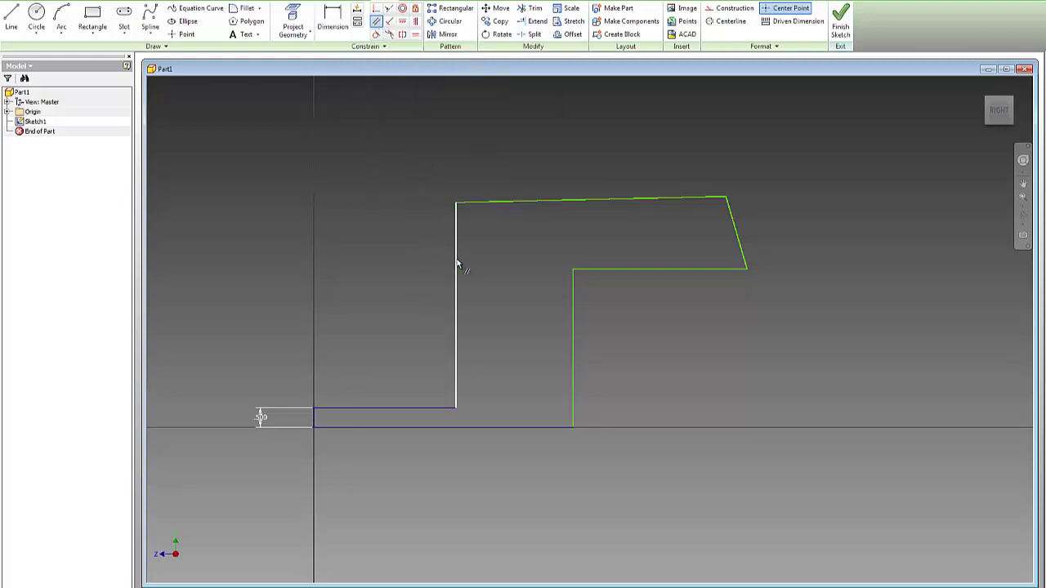
click(736, 236)
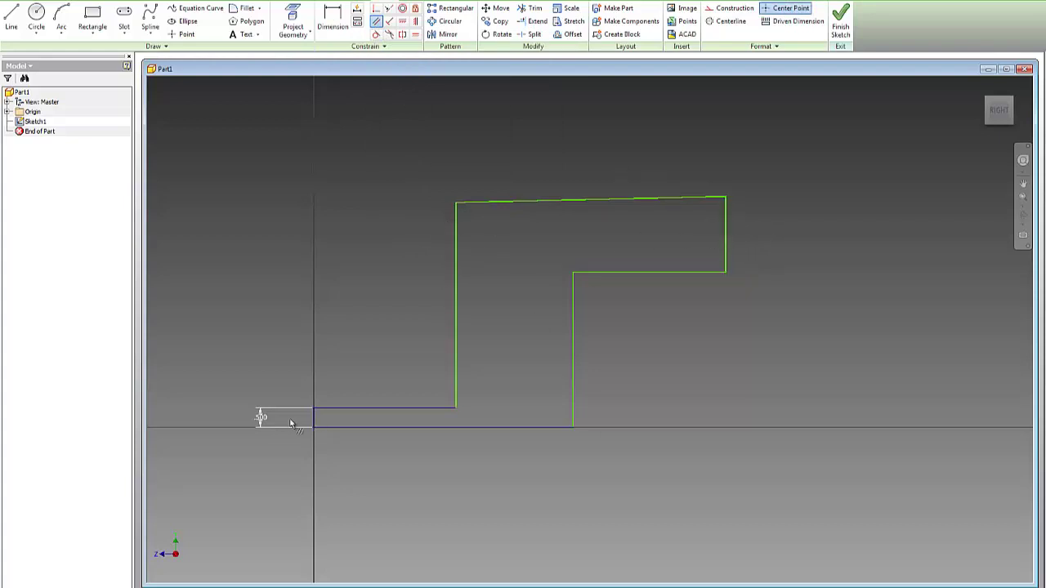
Step: Constrain the short vertical end line of the upper arm equal in length to the short vertical edge at the origin
click(415, 35)
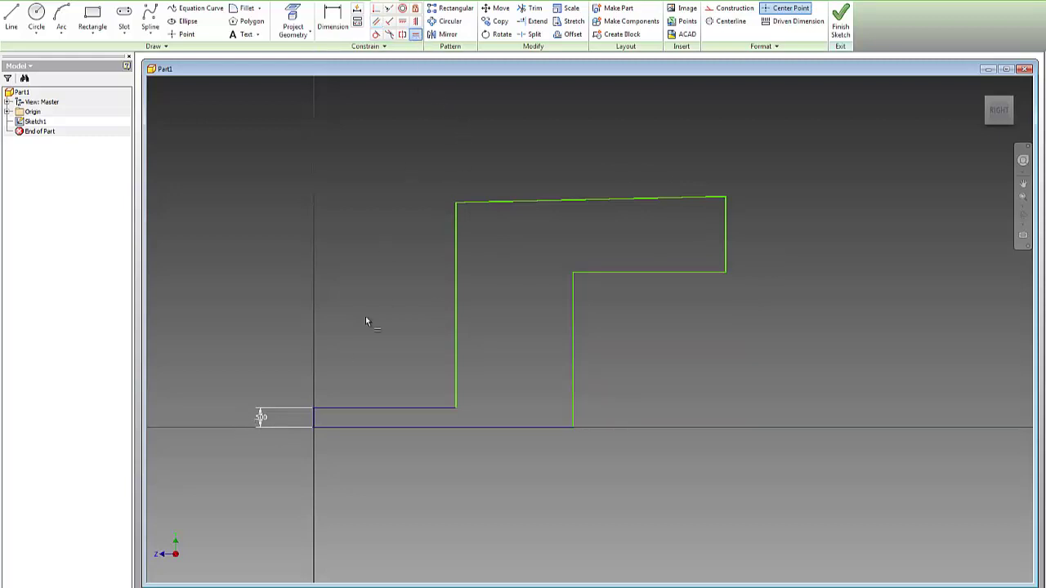
click(314, 418)
click(726, 237)
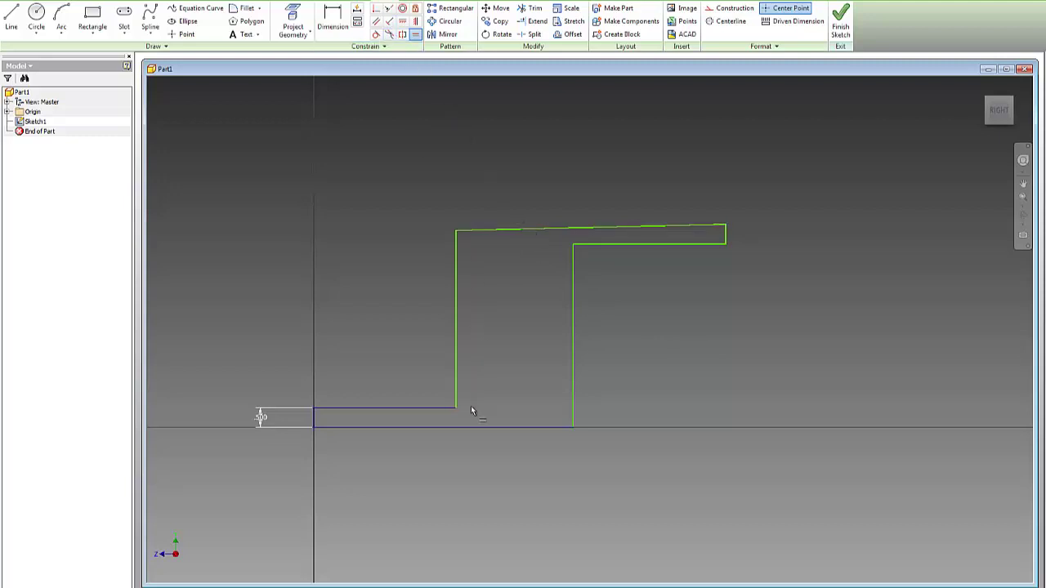
Step: Constrain the slanted top line of the profile perpendicular to its tall left side
click(390, 22)
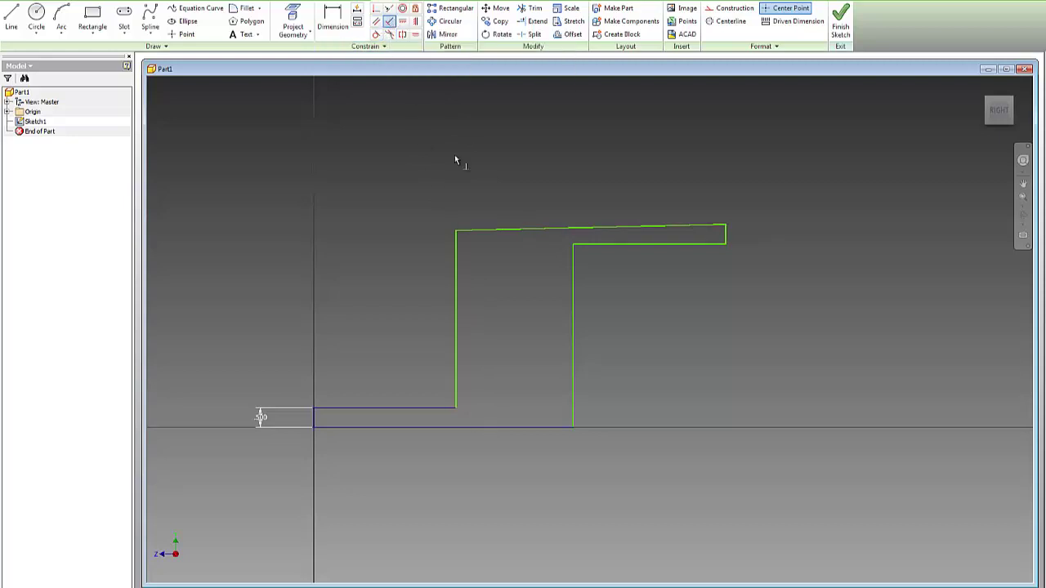
click(457, 266)
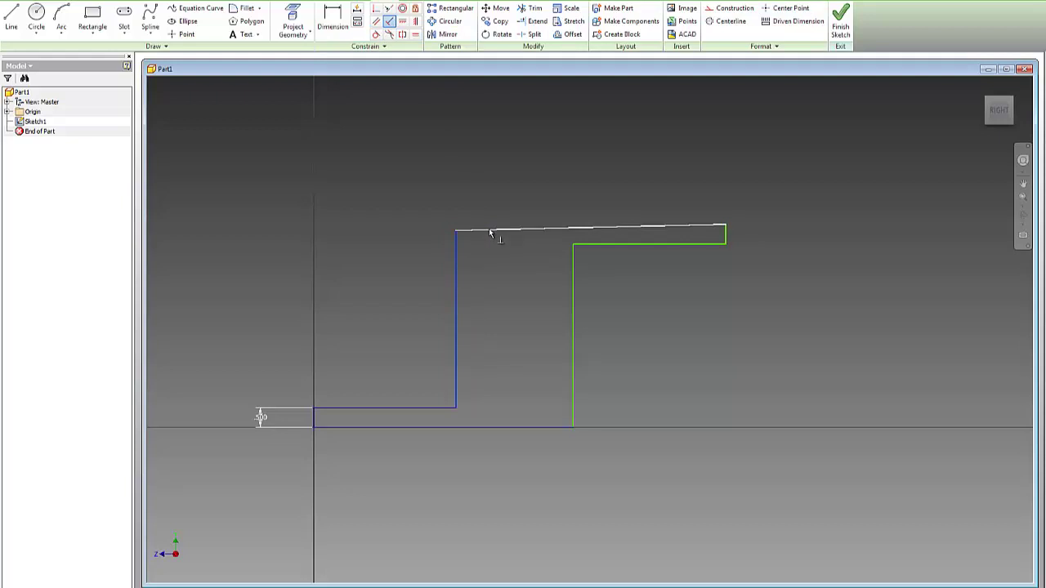
click(490, 232)
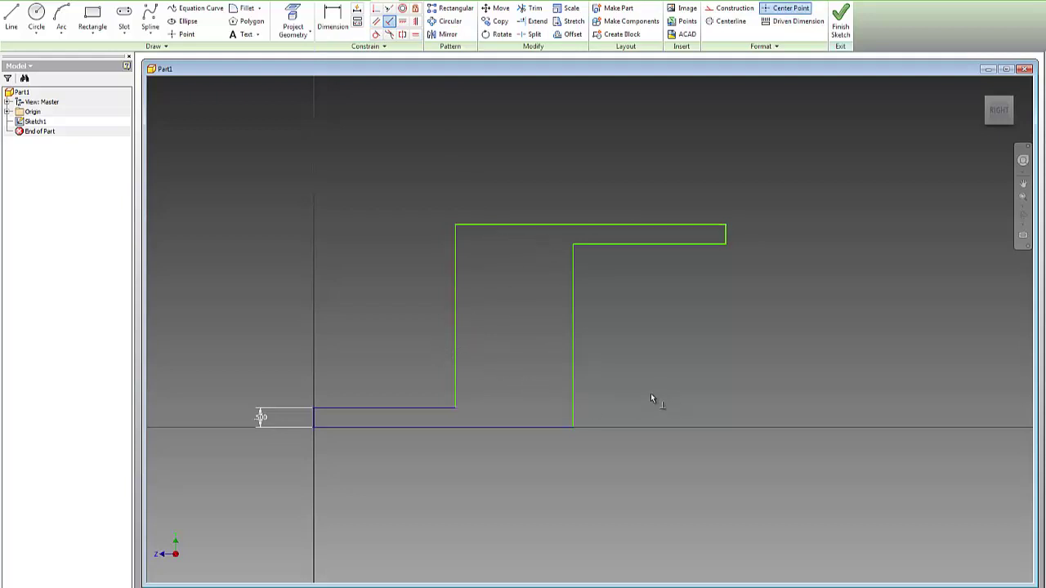
Step: Dimension the horizontal distance between the profile's two tall vertical lines and set it to 0.50 in
click(335, 23)
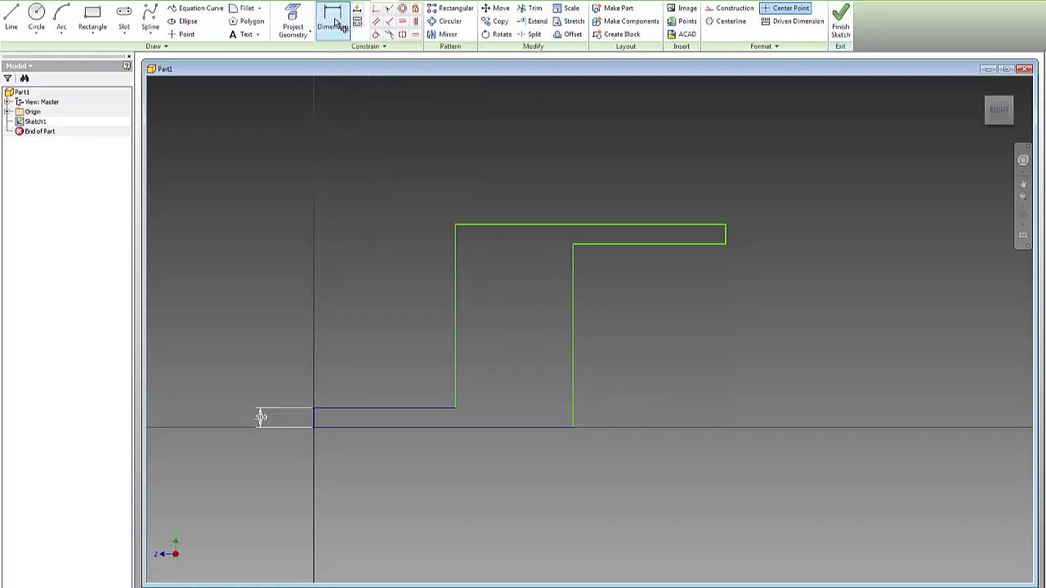
click(456, 292)
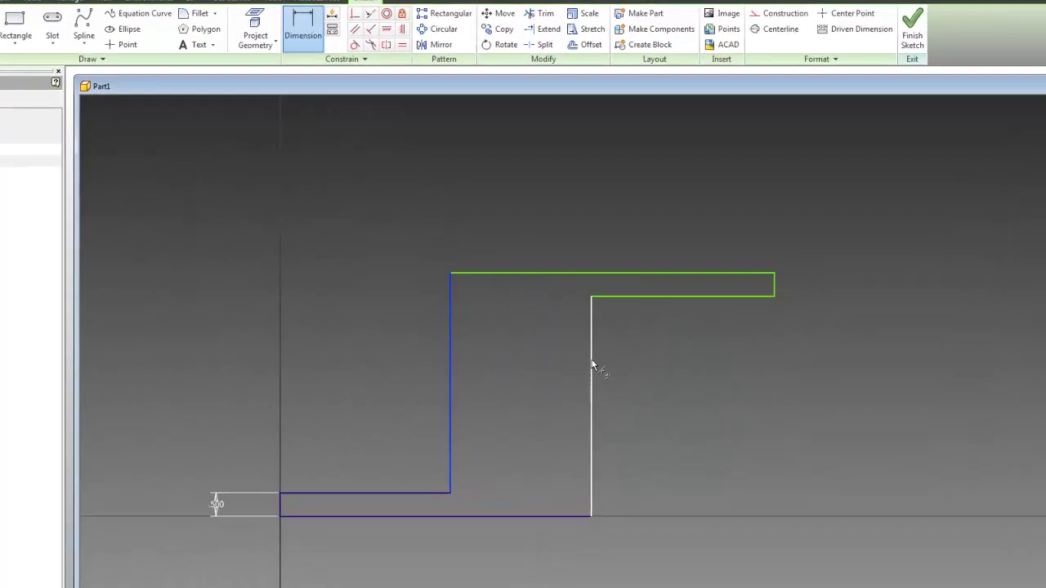
click(574, 299)
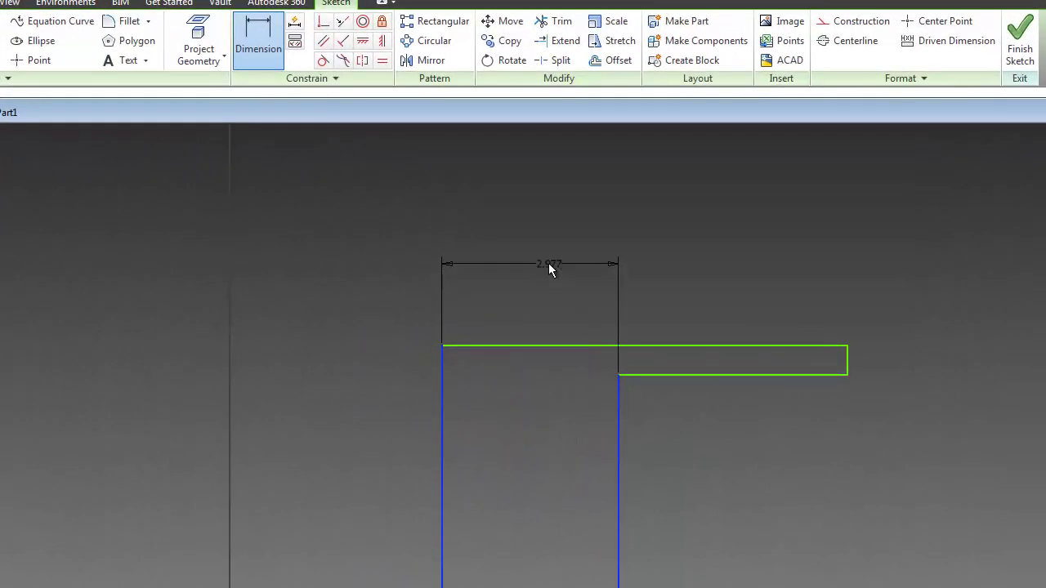
click(524, 270)
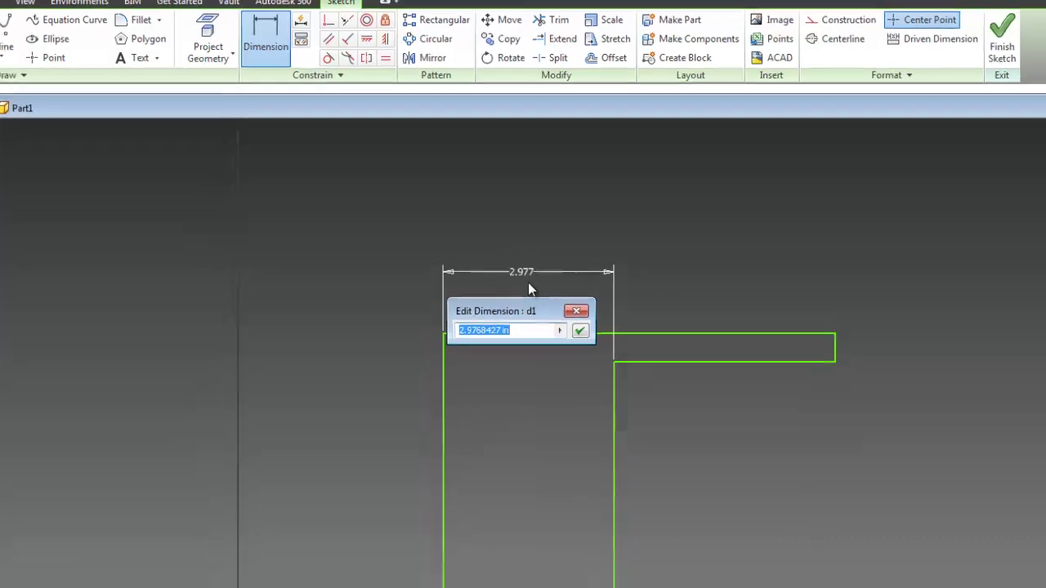
text(.50)
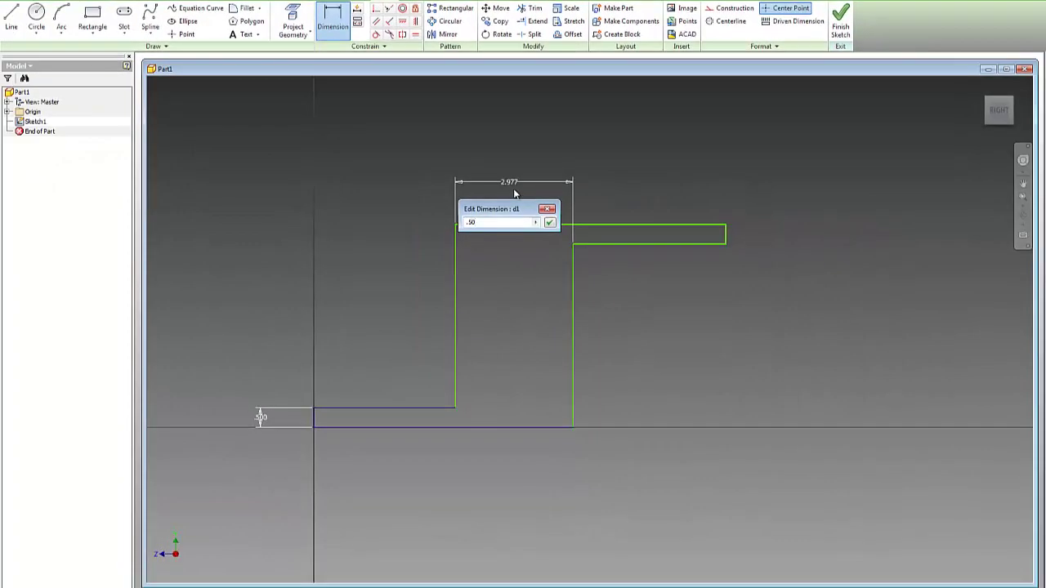
key(Return)
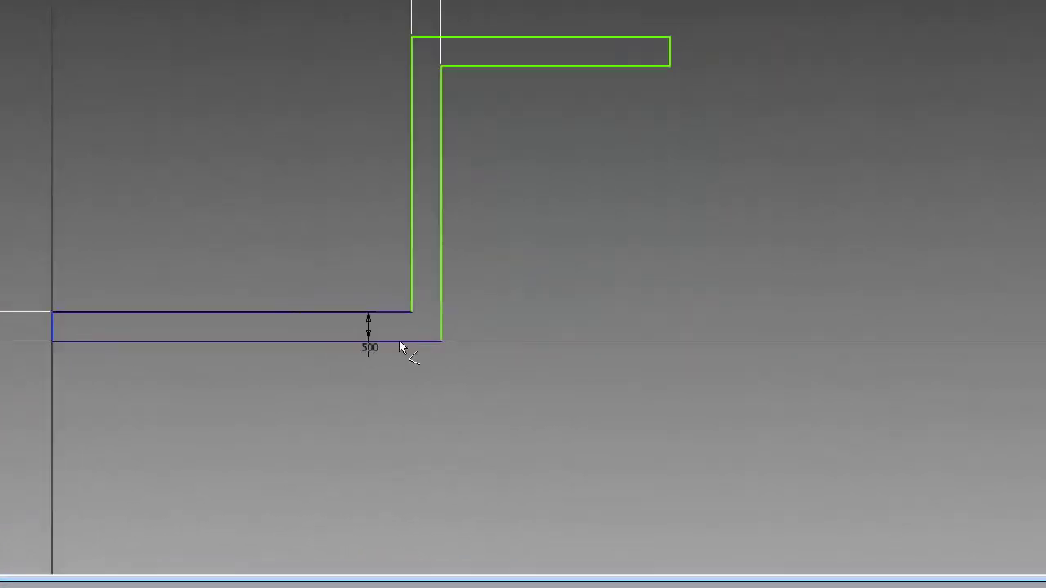
Step: Dimension the base width from the short edge at the origin to the inner tall vertical line and set it to 1.0 in
click(440, 322)
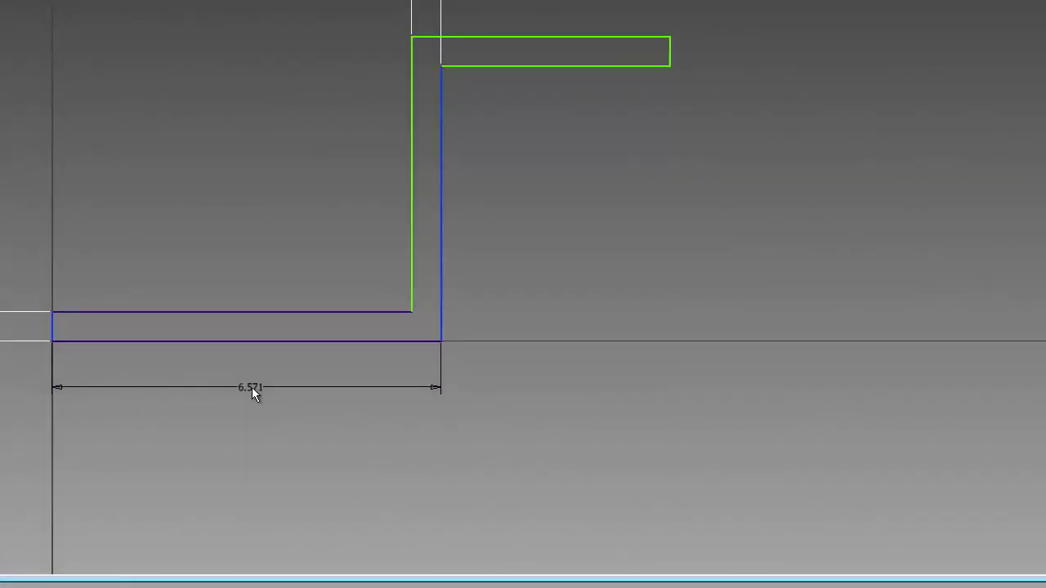
click(252, 387)
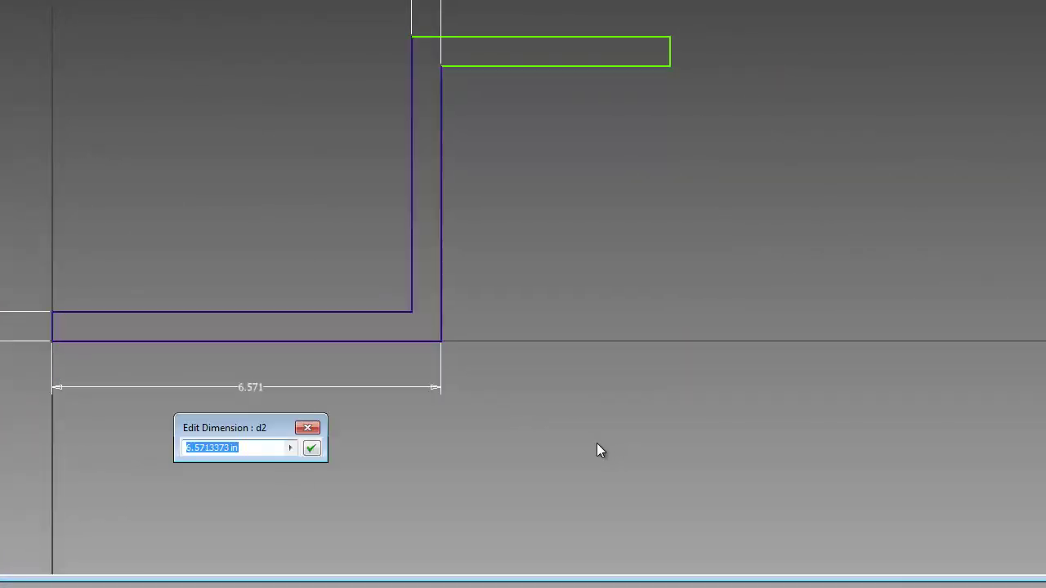
text(1.0)
key(Return)
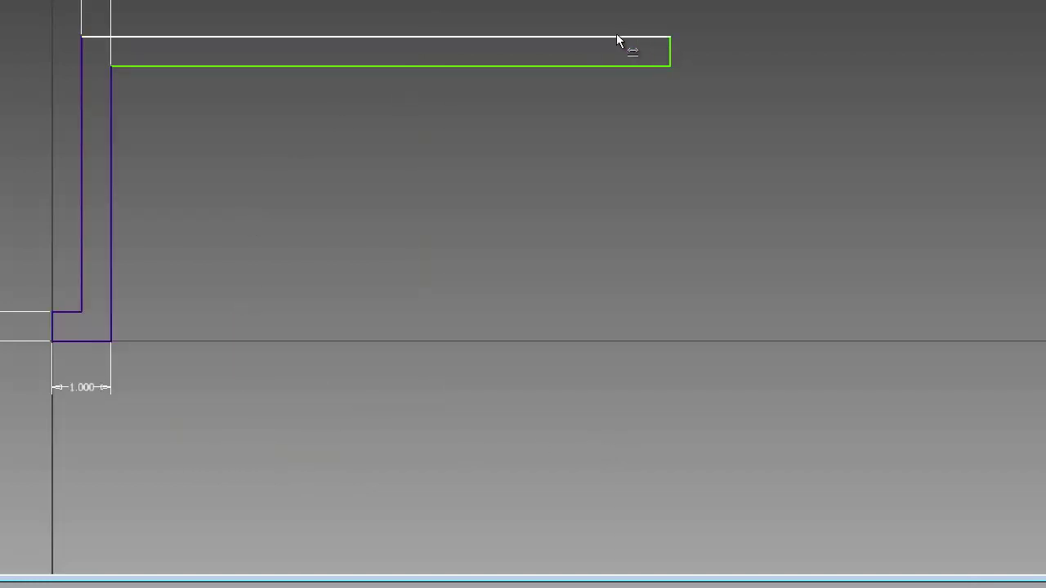
Step: Dimension the upper arm's width from its end line to the tall left side and set it to 1.000 in
click(669, 52)
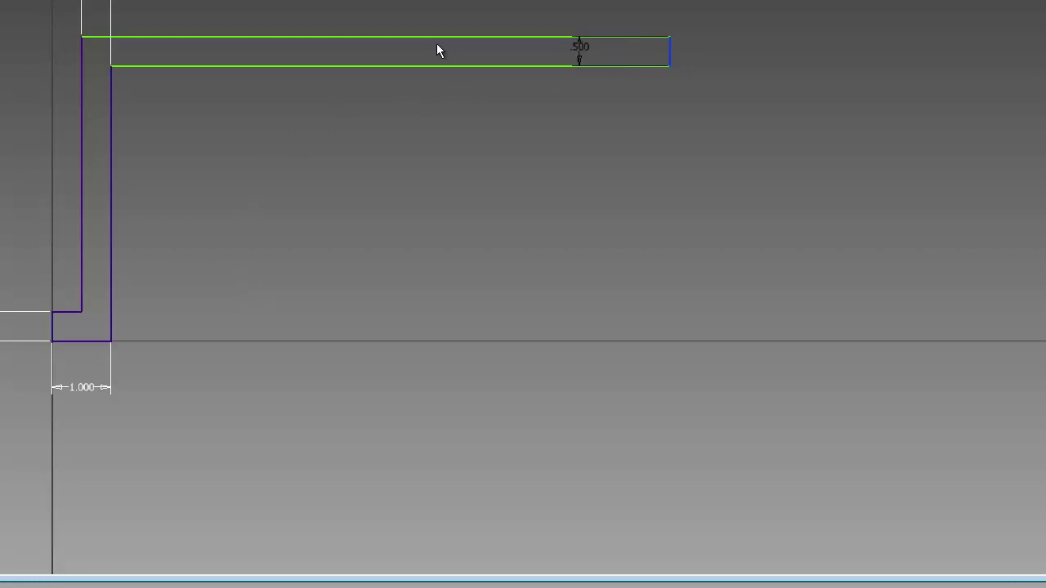
click(82, 82)
click(376, 1)
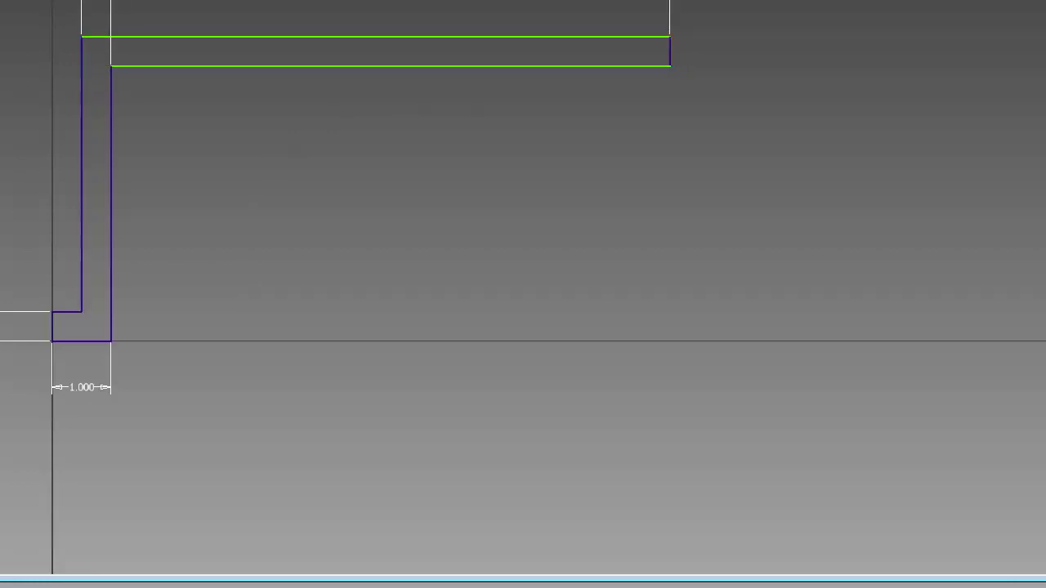
key(Return)
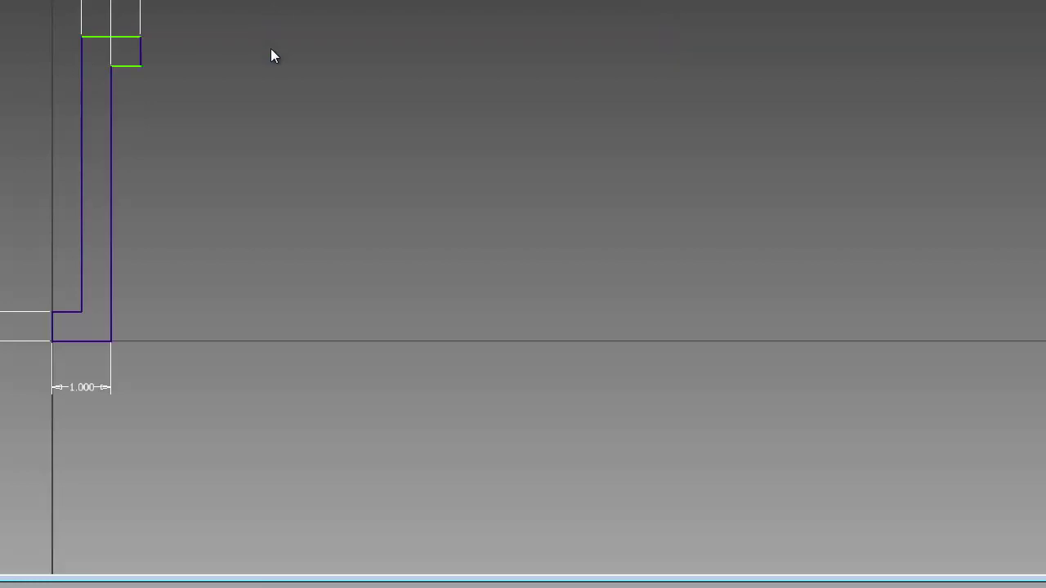
Step: Dimension the profile's overall height from its top line to its base line and set it to 1.50 in
click(129, 37)
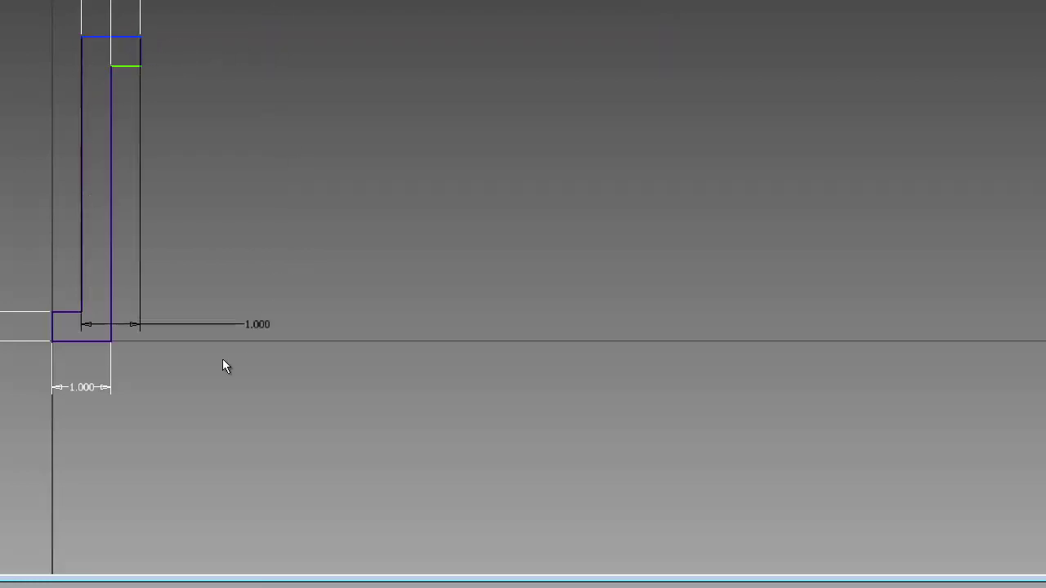
click(83, 341)
click(263, 195)
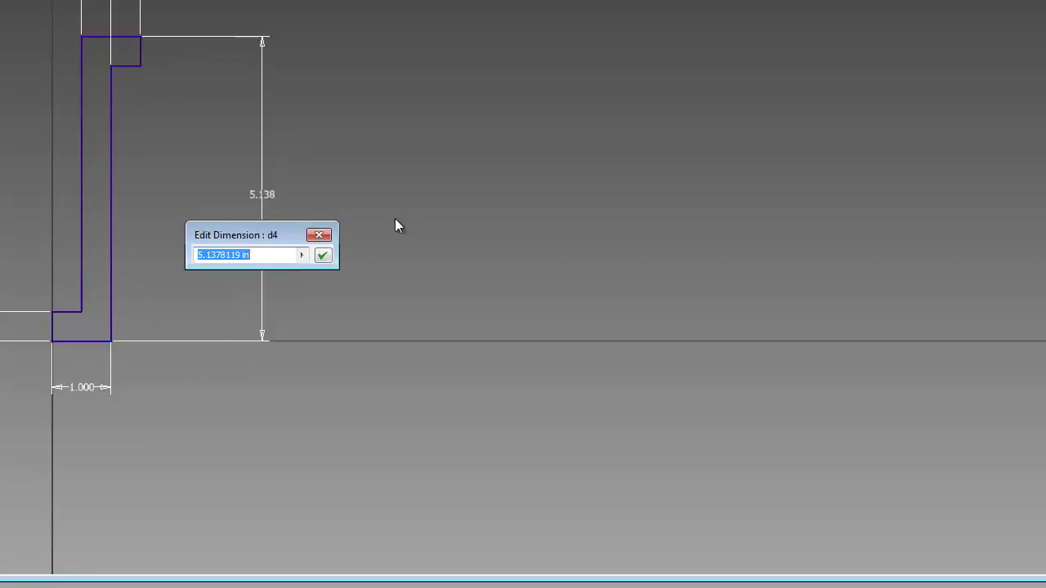
text(1.50)
key(Return)
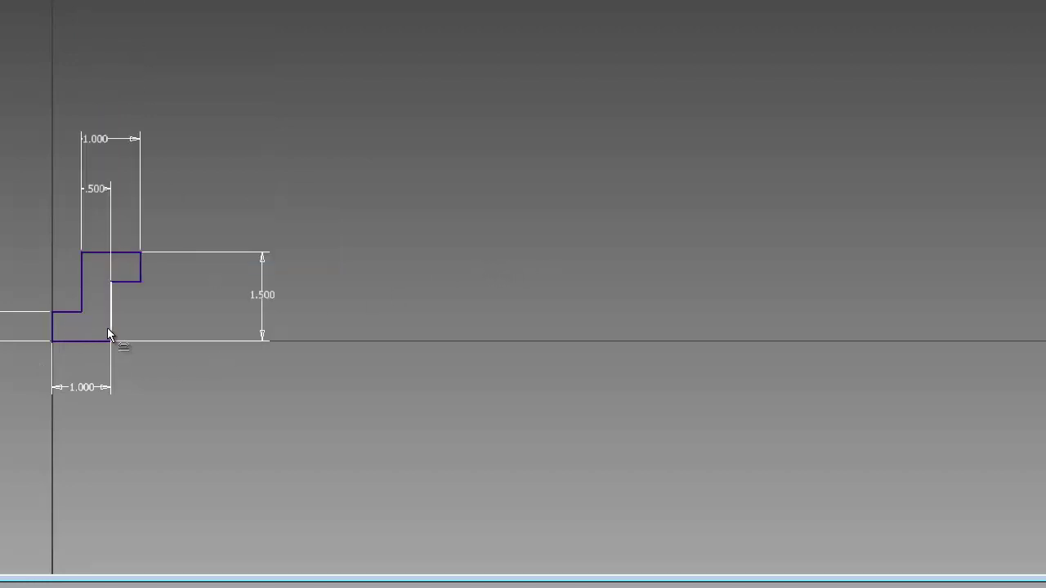
Step: Finish the sketch of the fully dimensioned Z-shaped profile
scroll(109, 338, up, 2)
scroll(97, 328, down, 8)
scroll(86, 330, up, 3)
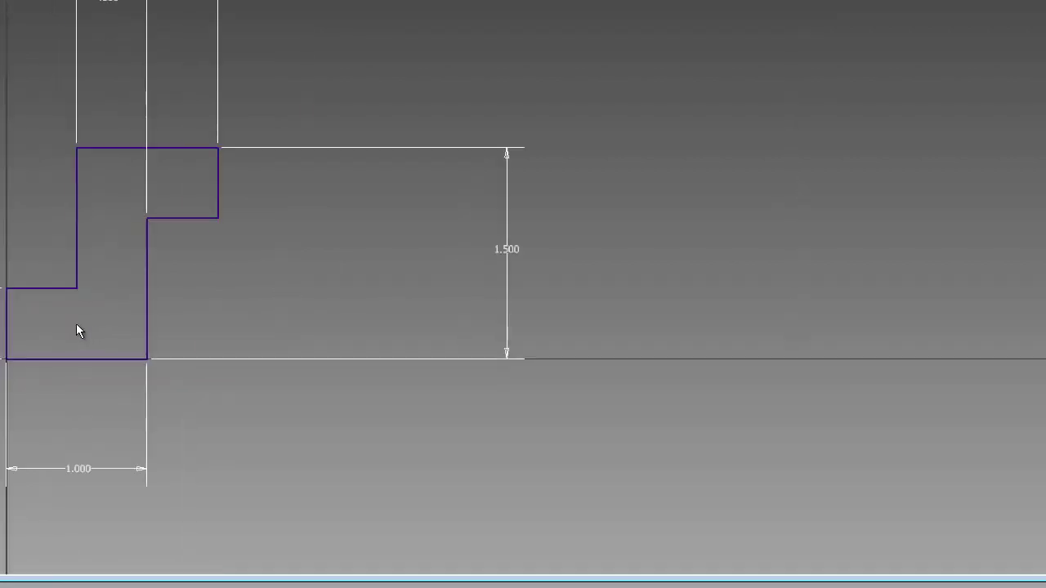
scroll(80, 327, down, 3)
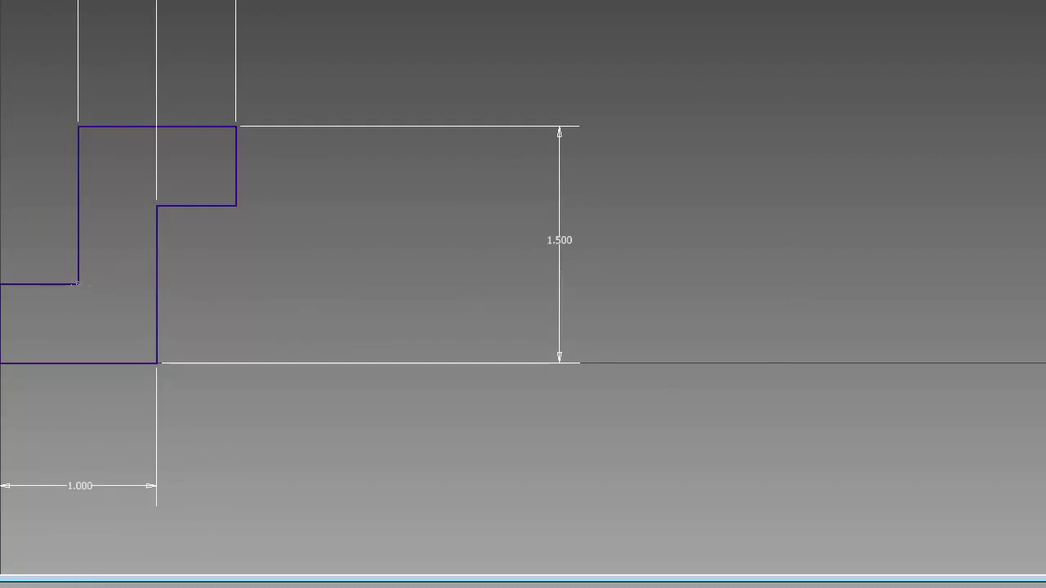
mouse_move(523, 294)
middle_down()
mouse_move(750, 237)
mouse_move(713, 326)
middle_up()
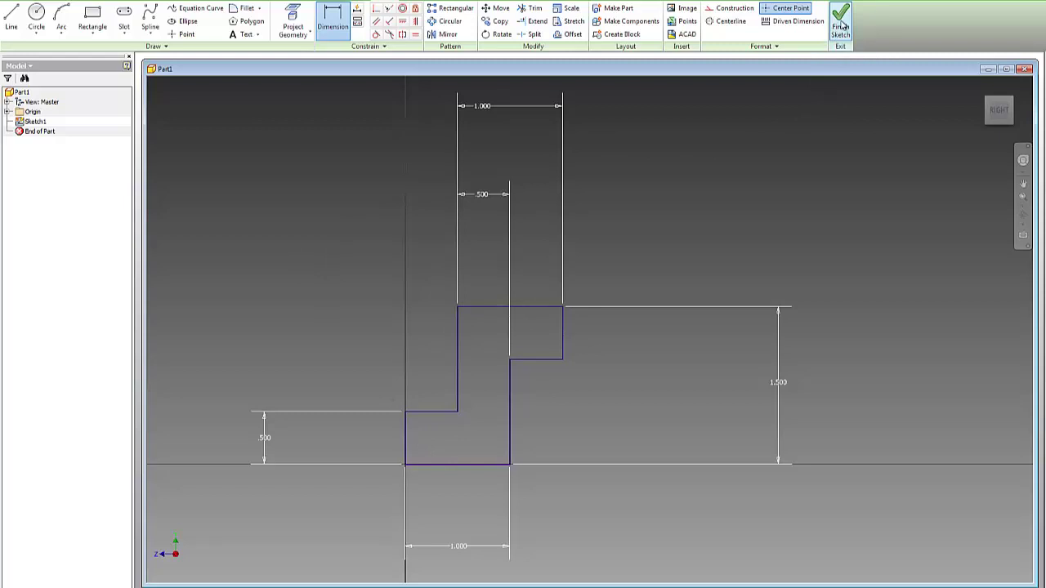
click(841, 28)
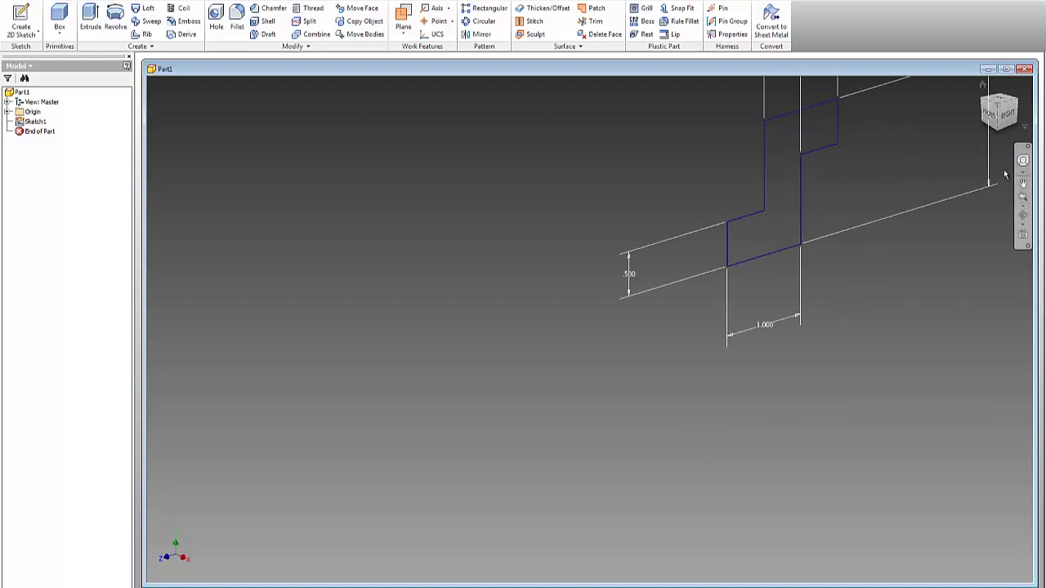
Step: Extrude the Z-shaped profile 0.50 in to one side of the sketch plane as a solid
scroll(861, 154, down, 2)
scroll(859, 159, up, 3)
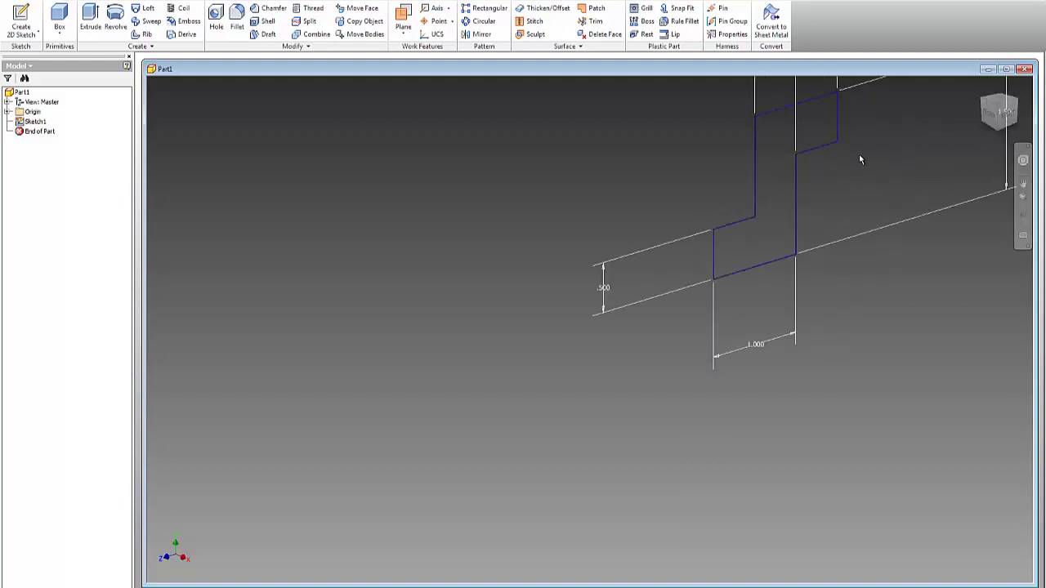
scroll(859, 160, down, 2)
click(1023, 185)
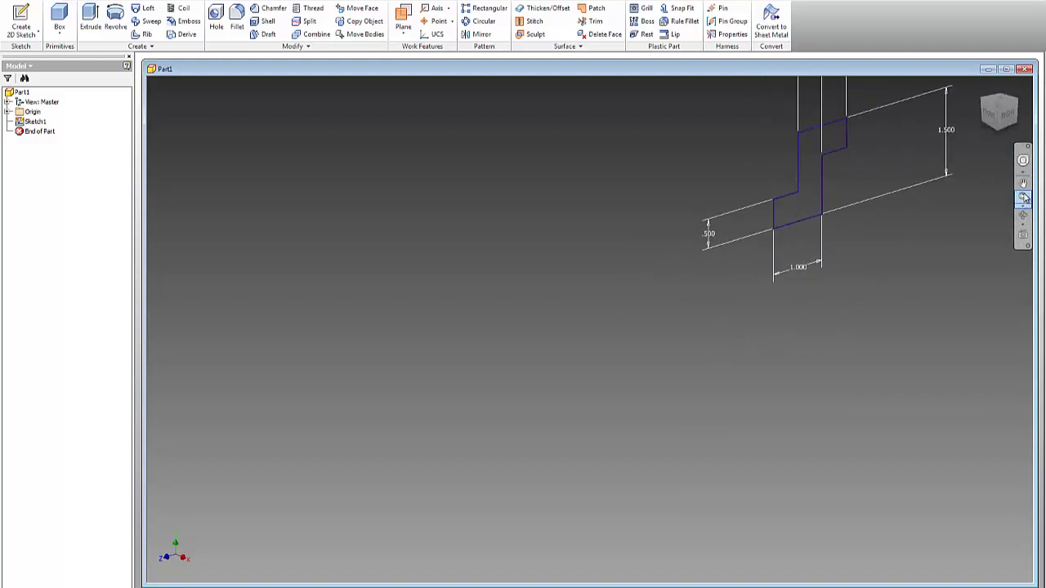
drag(841, 179, 613, 324)
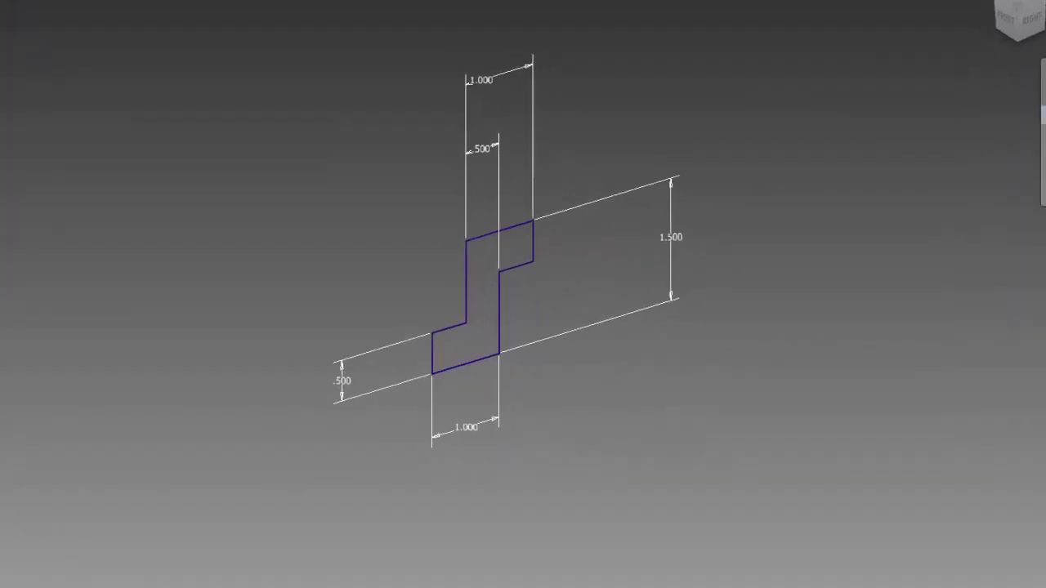
key(e)
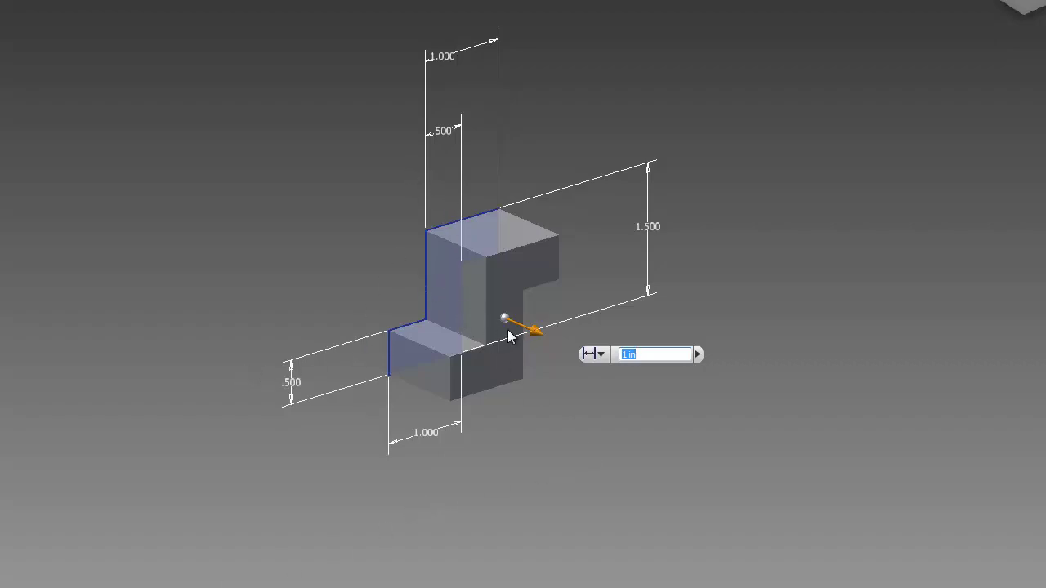
mouse_move(621, 372)
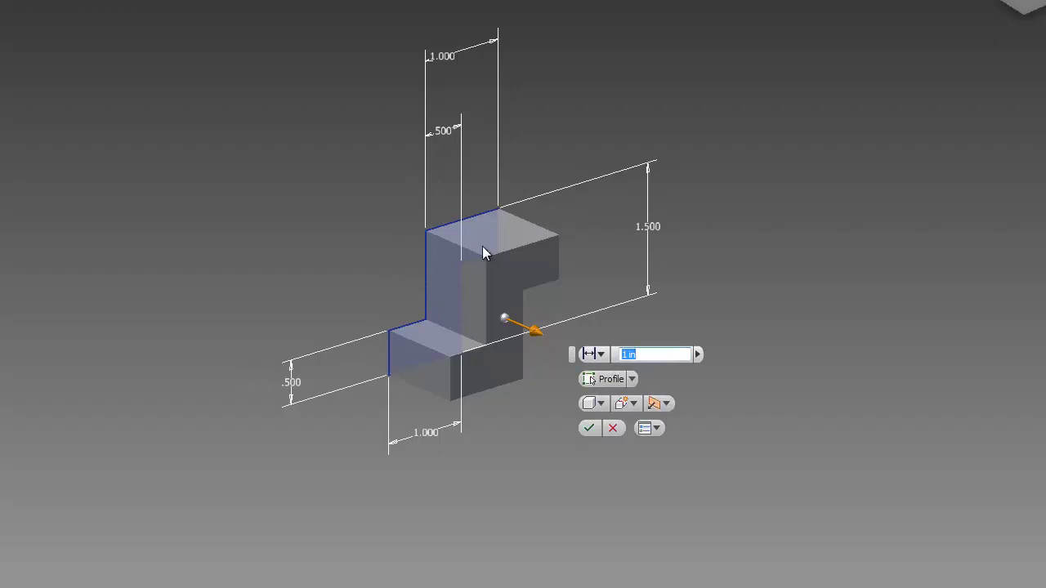
mouse_move(650, 356)
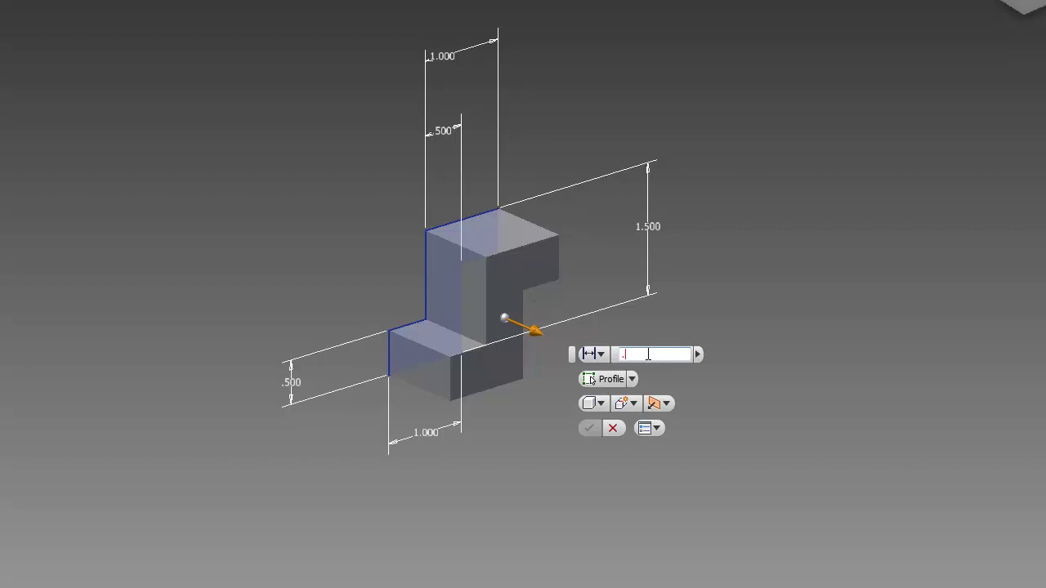
text(50)
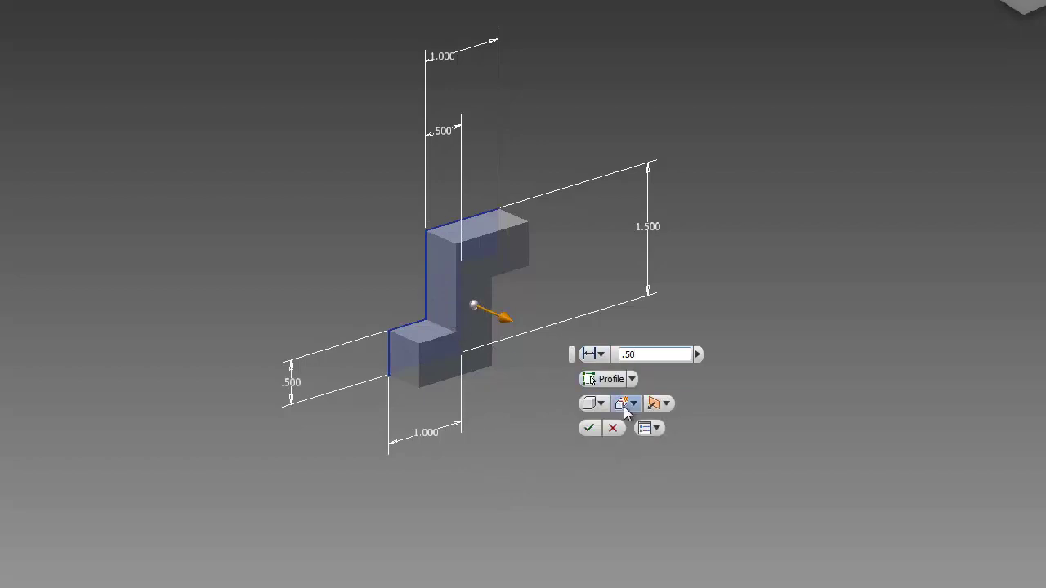
click(666, 404)
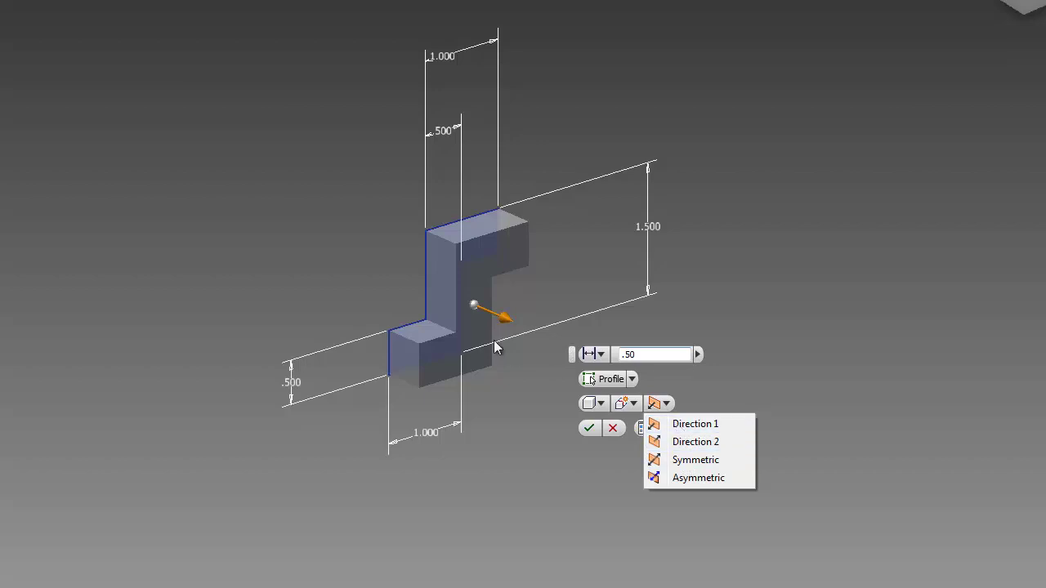
click(521, 413)
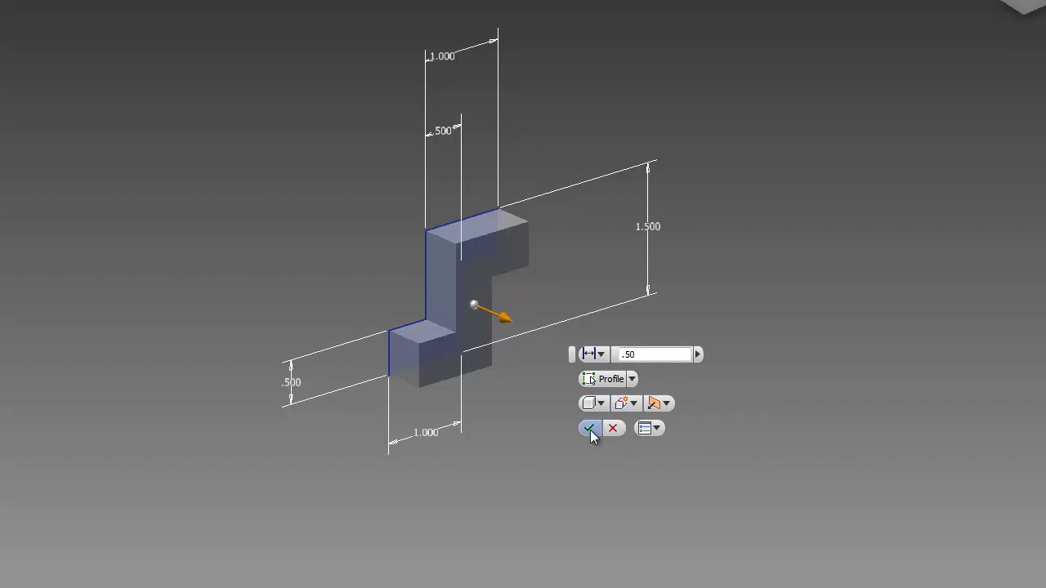
click(590, 428)
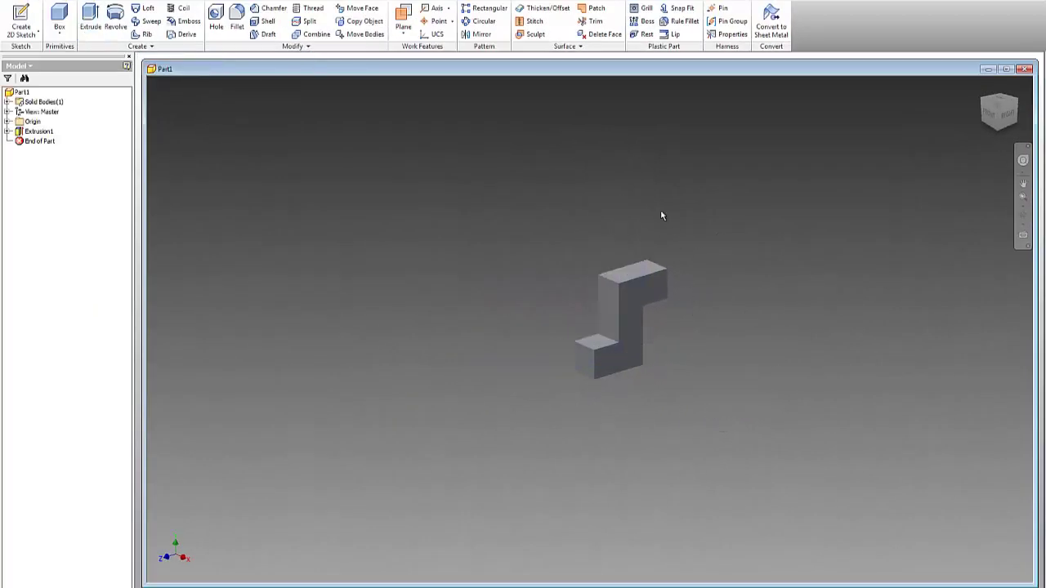